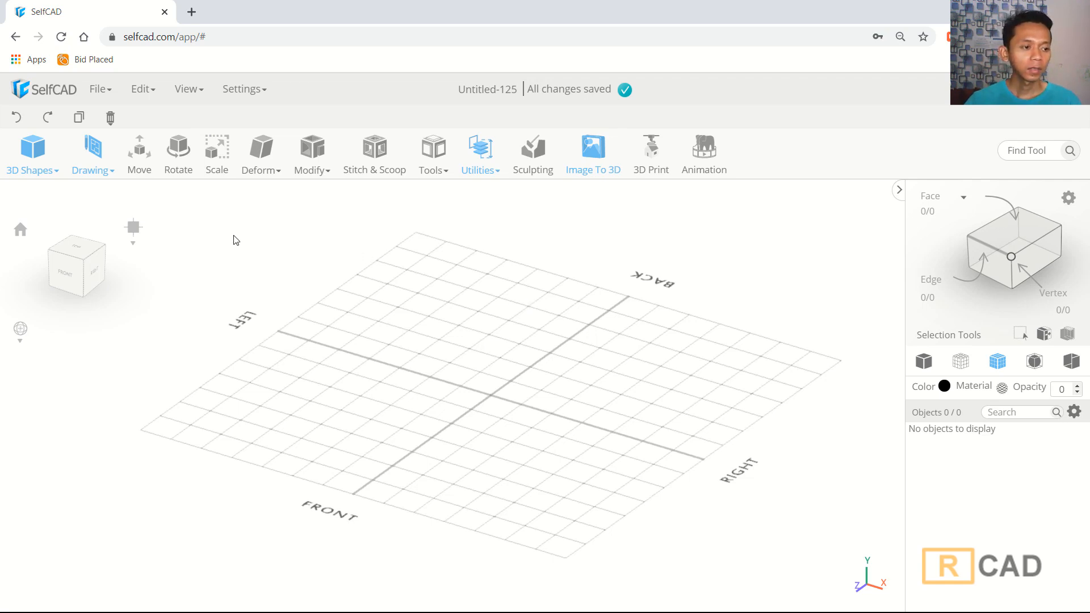
- Add a cylinder 120 high with 40 vertical segments and radii 51 and 50, and finalize it
click(45, 168)
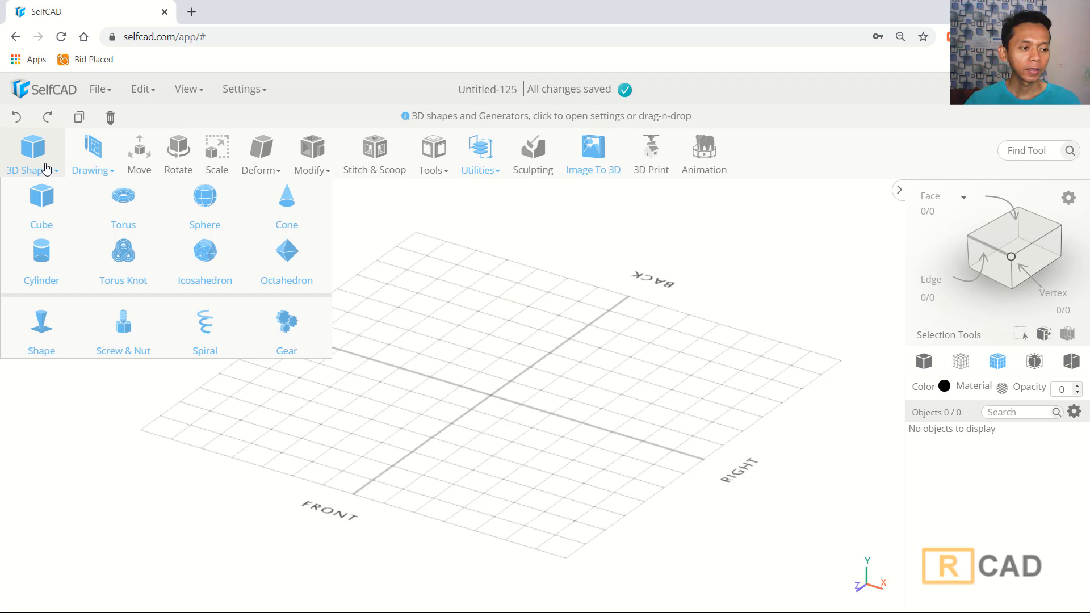
click(60, 266)
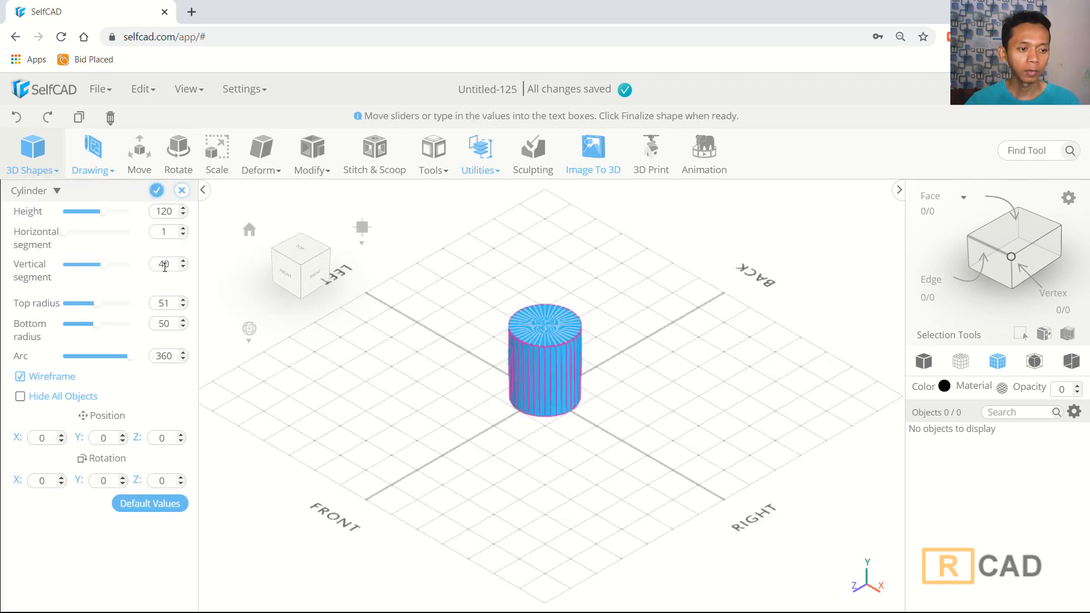
click(156, 190)
- Switch to polygon selection with mesh-plus-wireframe display and select the cylinder's top face
scroll(548, 369, up, 4)
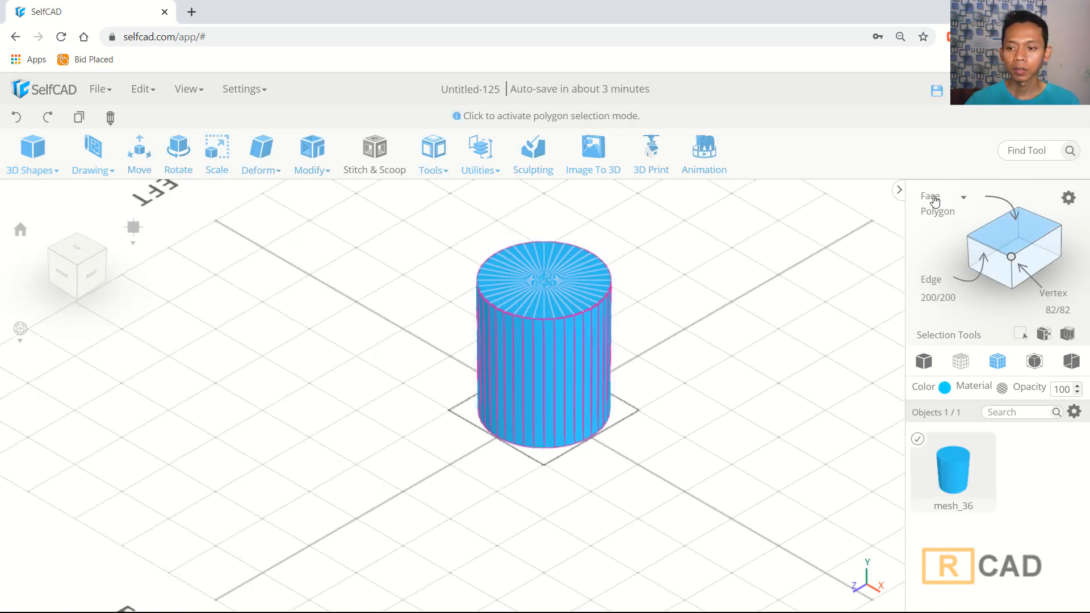
click(933, 213)
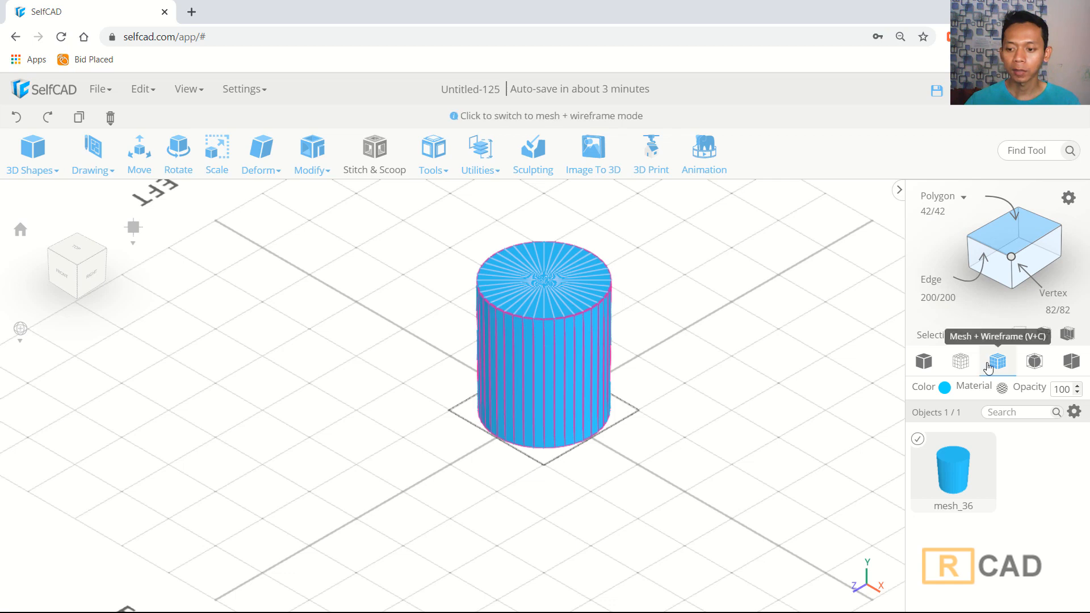
click(997, 362)
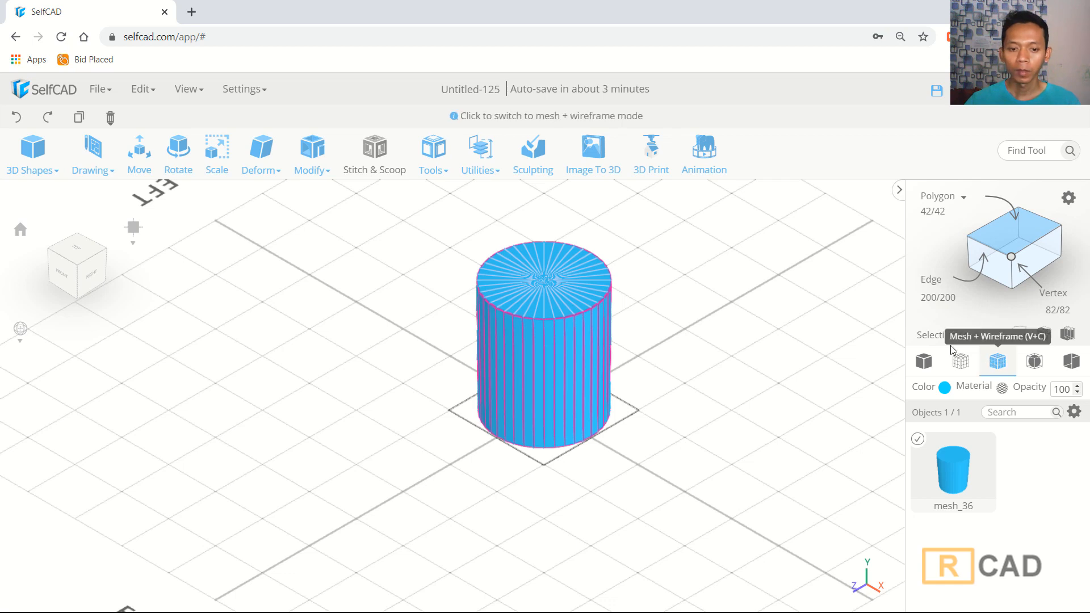
click(553, 289)
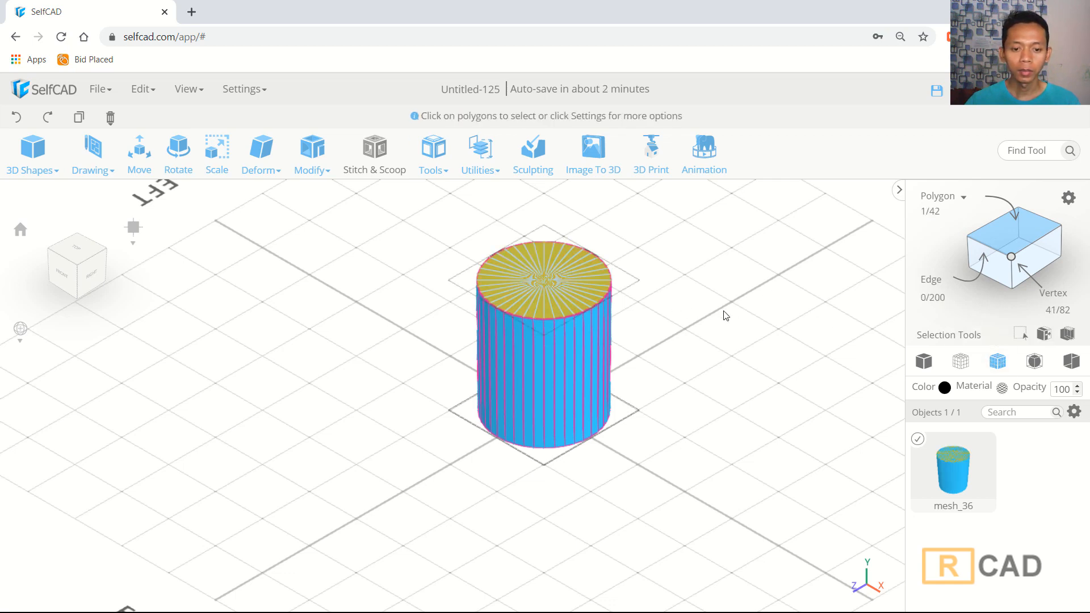
- Move the top face down to a height of about 25
right_drag(724, 313, 721, 296)
middle_drag(686, 264, 671, 318)
scroll(613, 322, up, 3)
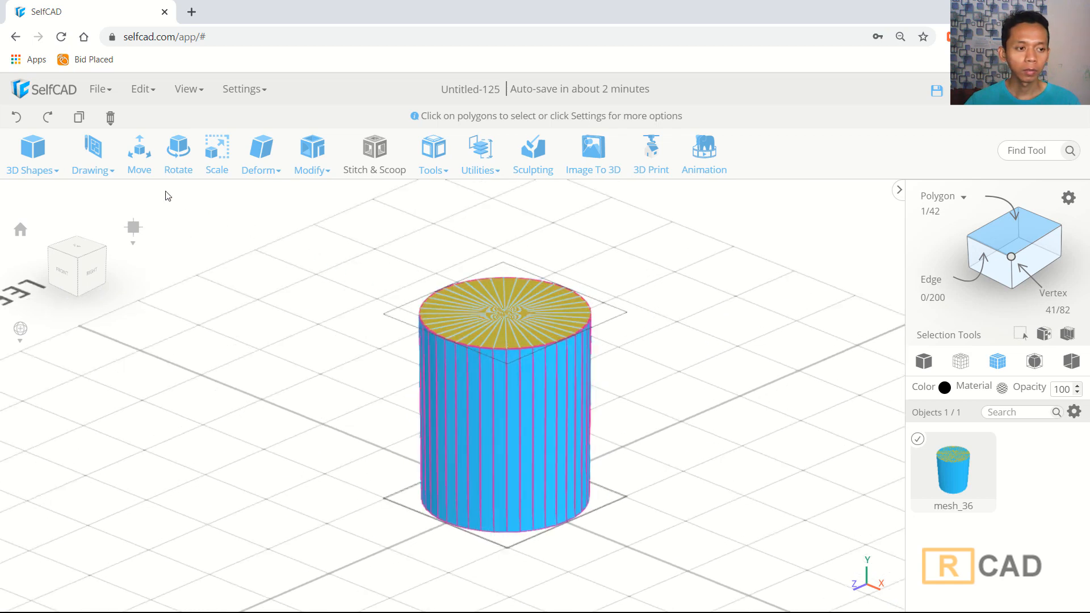
click(138, 159)
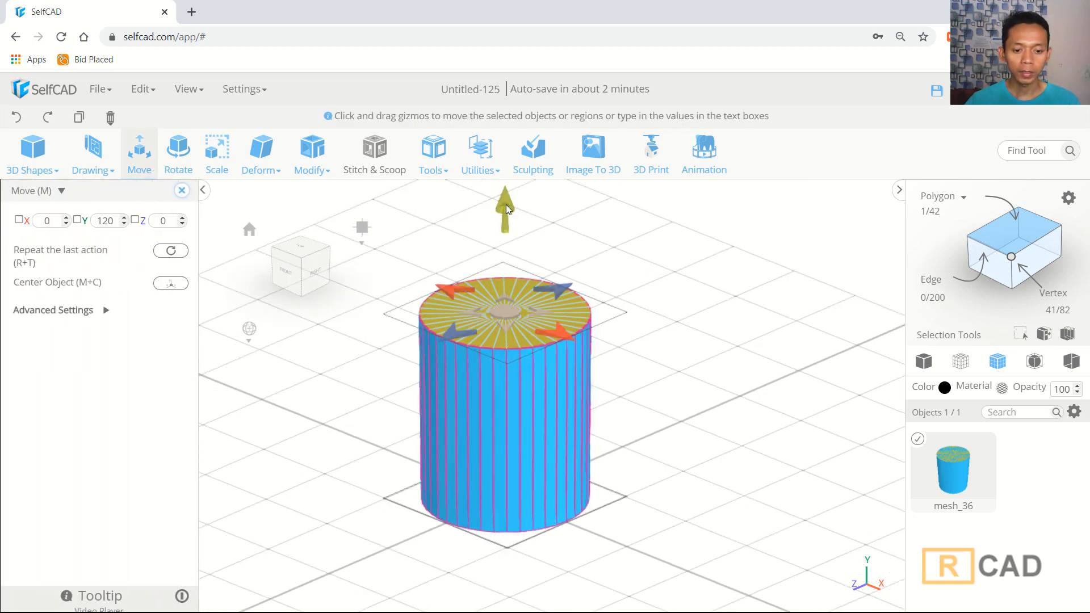
drag(506, 204, 517, 357)
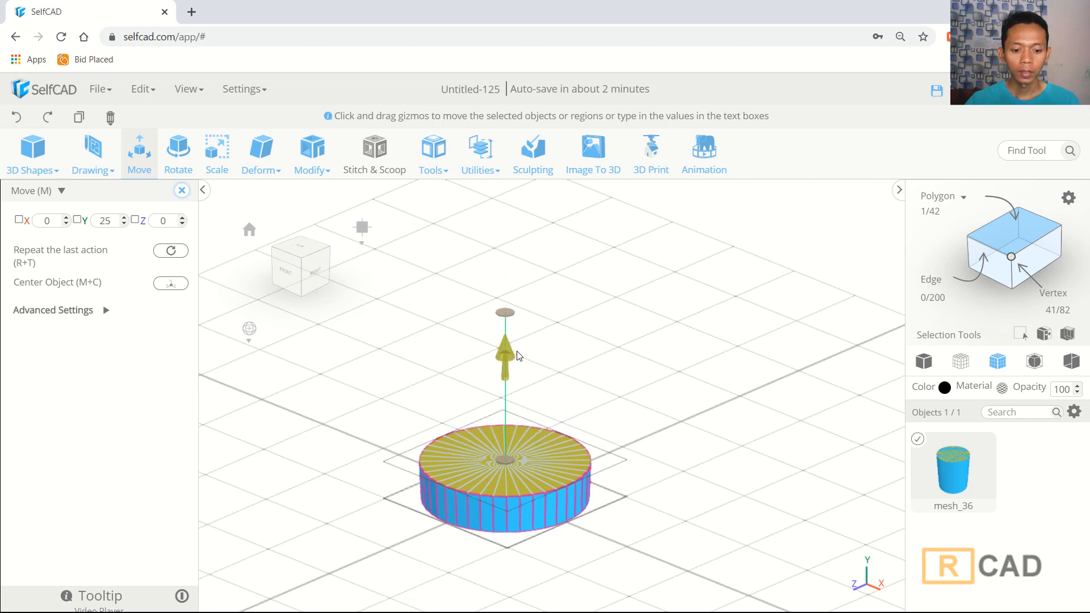
- Extrude the top face upward by about 12.05 and apply the extrusion
click(312, 150)
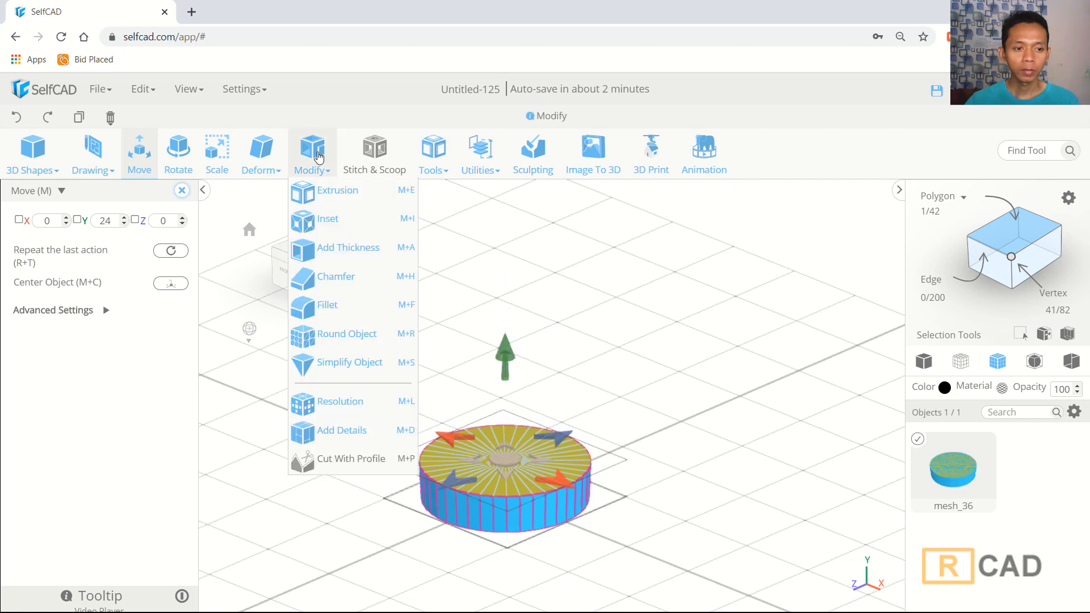
click(352, 199)
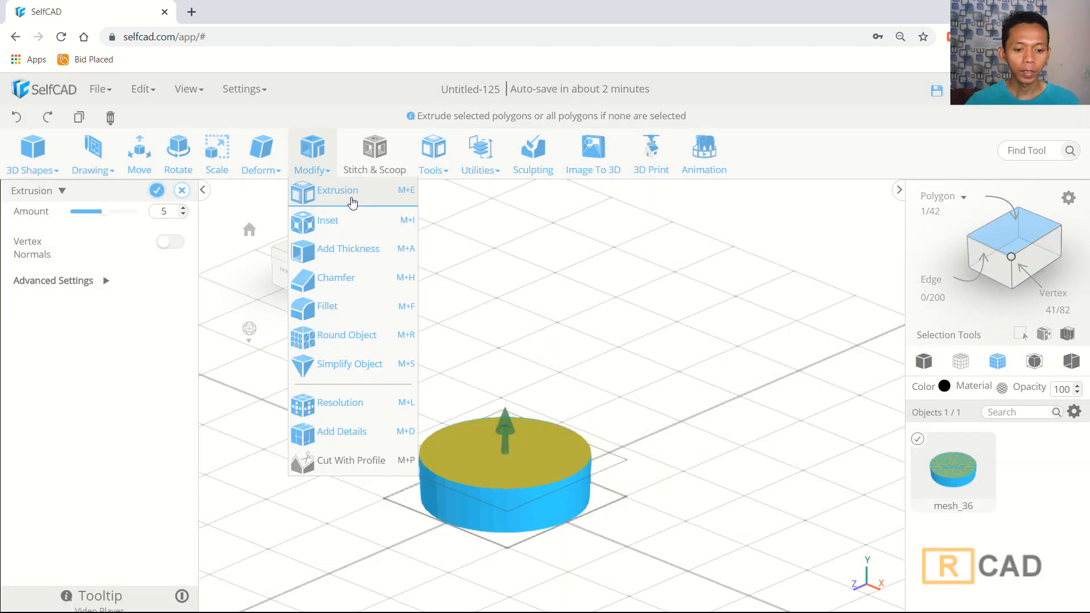
drag(506, 420, 581, 424)
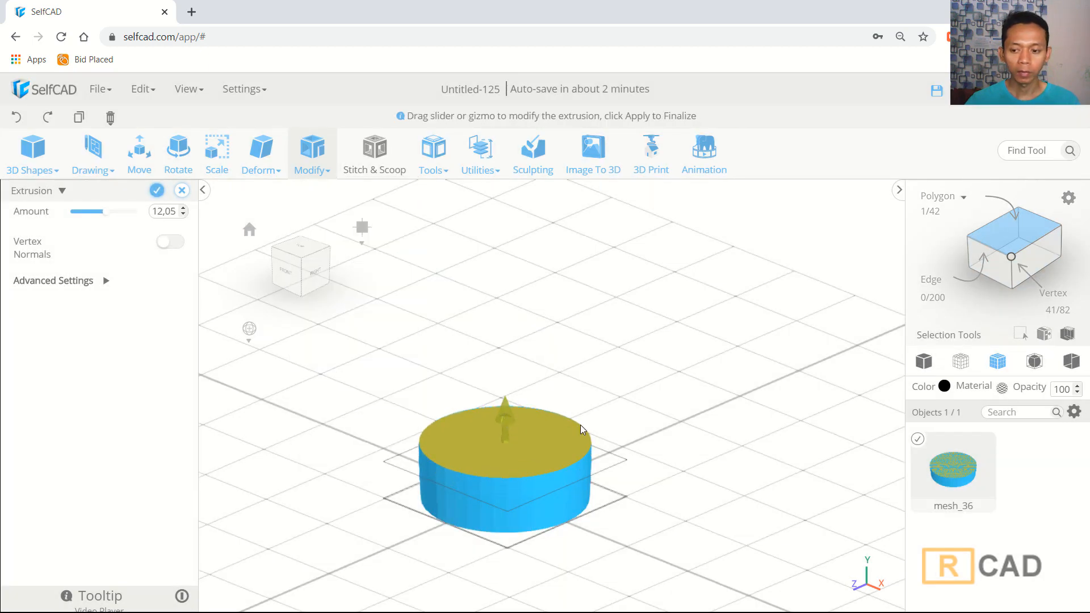
click(157, 193)
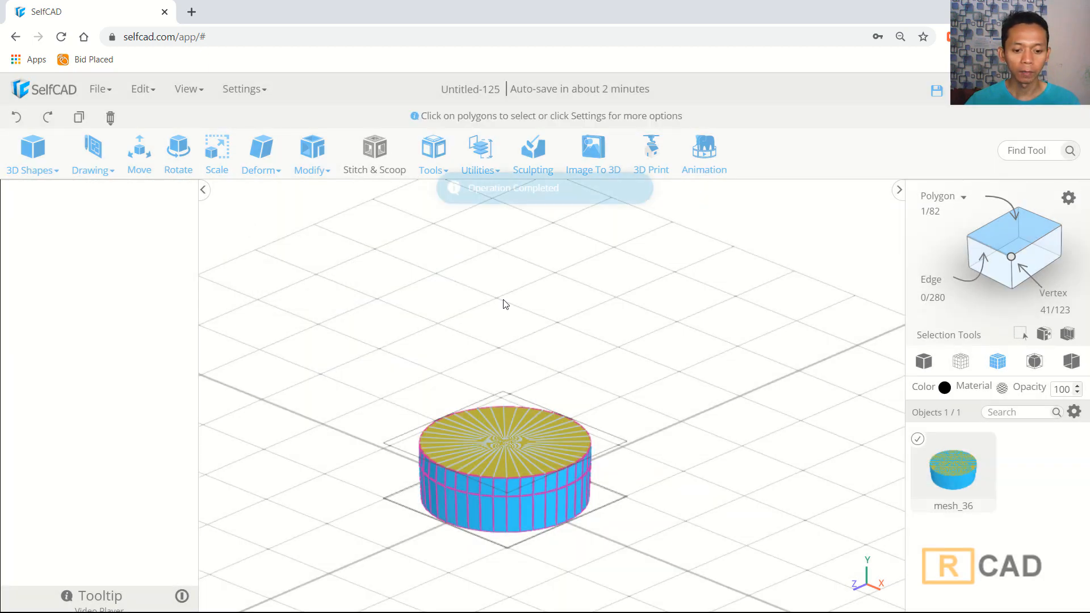
- Move the top face up to a height of about 39, then deselect it
scroll(608, 370, down, 3)
right_drag(618, 379, 636, 419)
scroll(613, 397, up, 4)
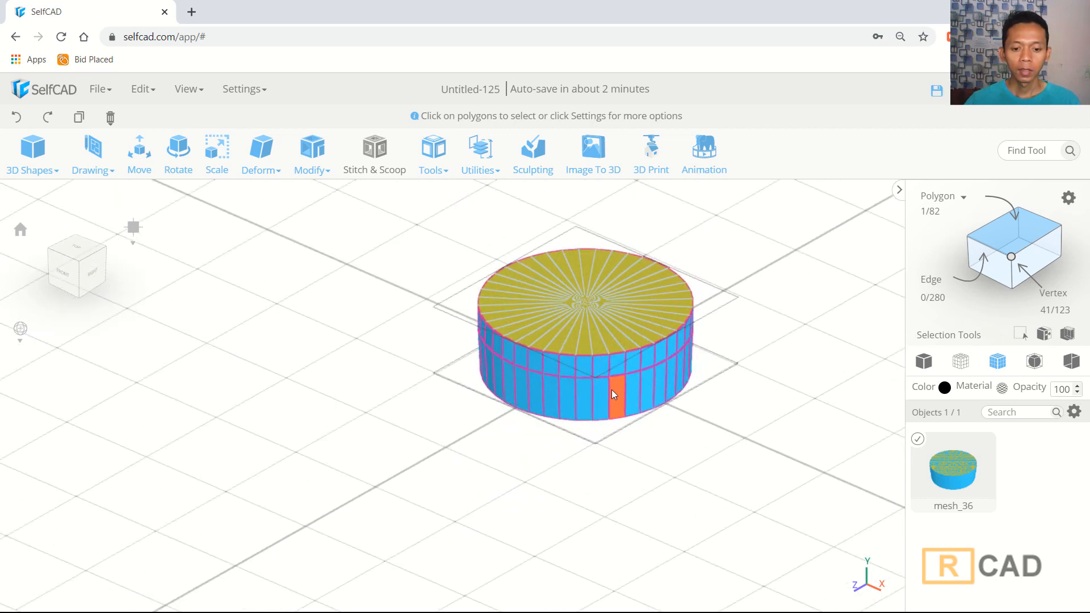
middle_drag(732, 346, 727, 361)
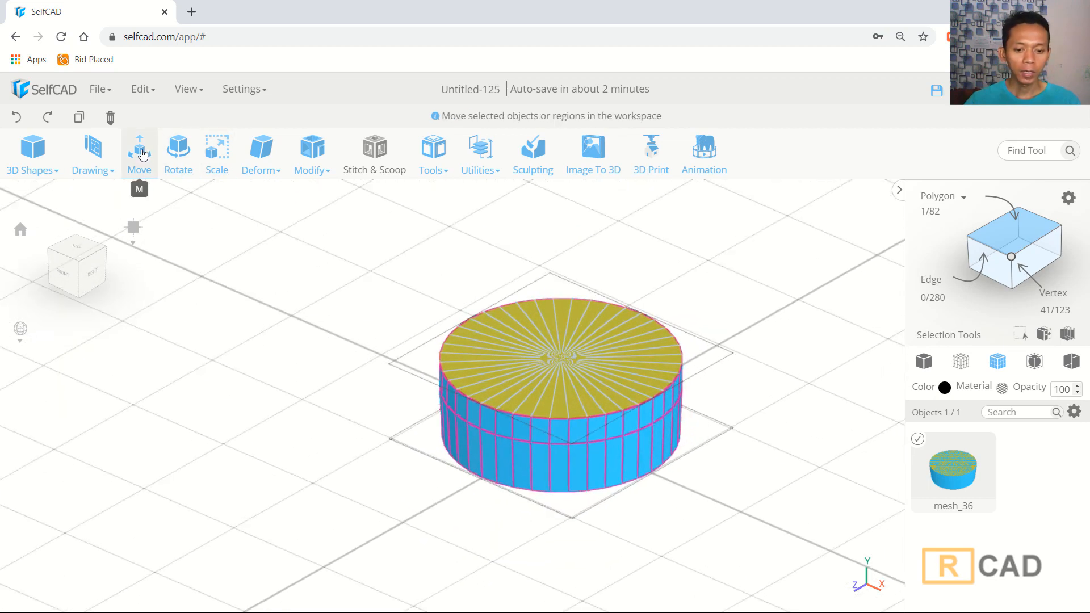
click(139, 163)
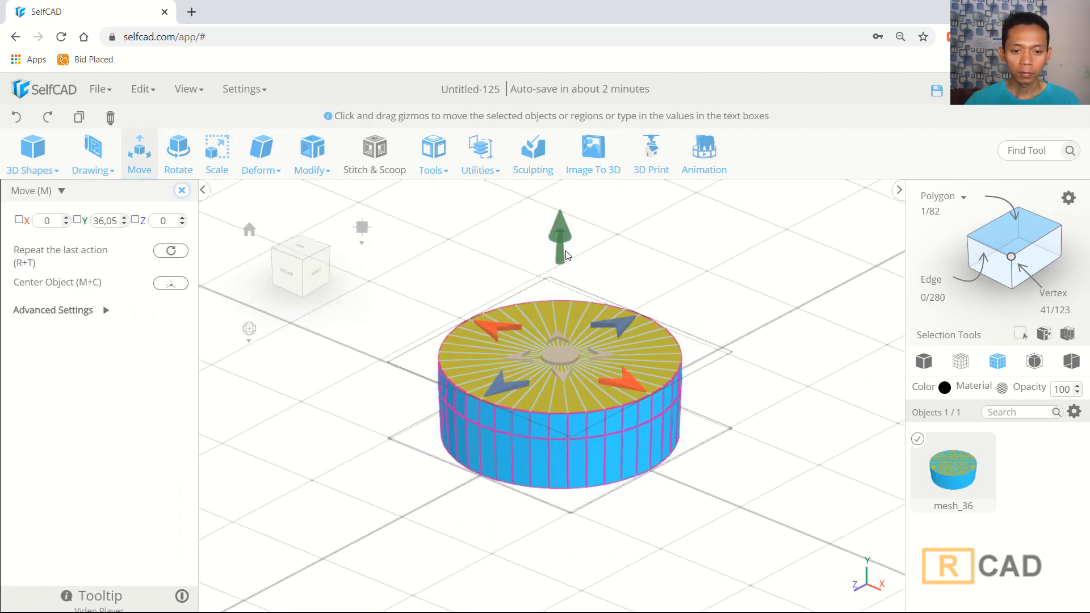
drag(566, 254, 565, 243)
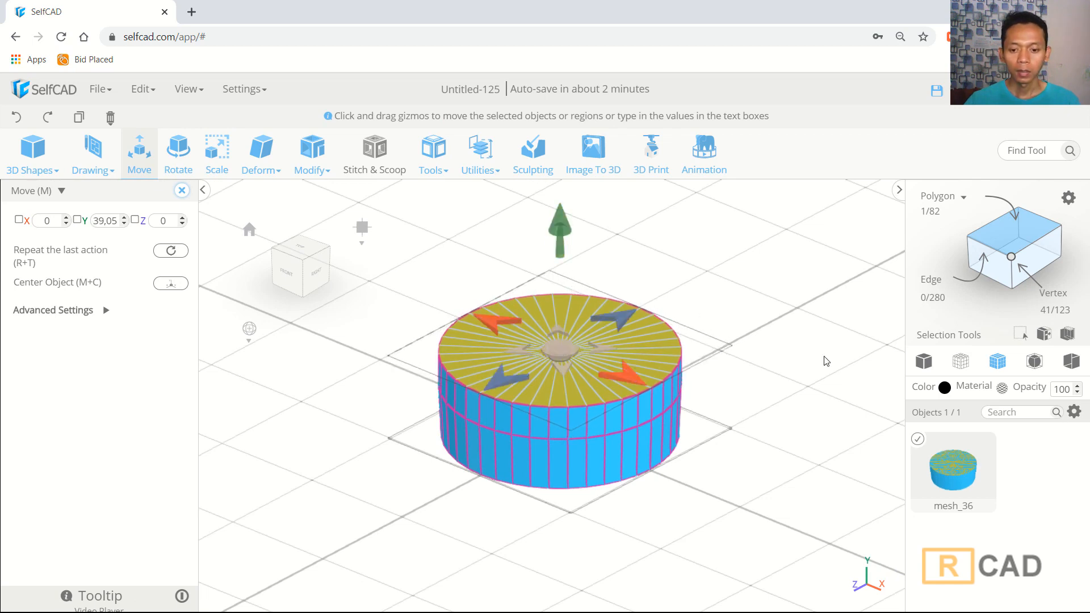
click(821, 357)
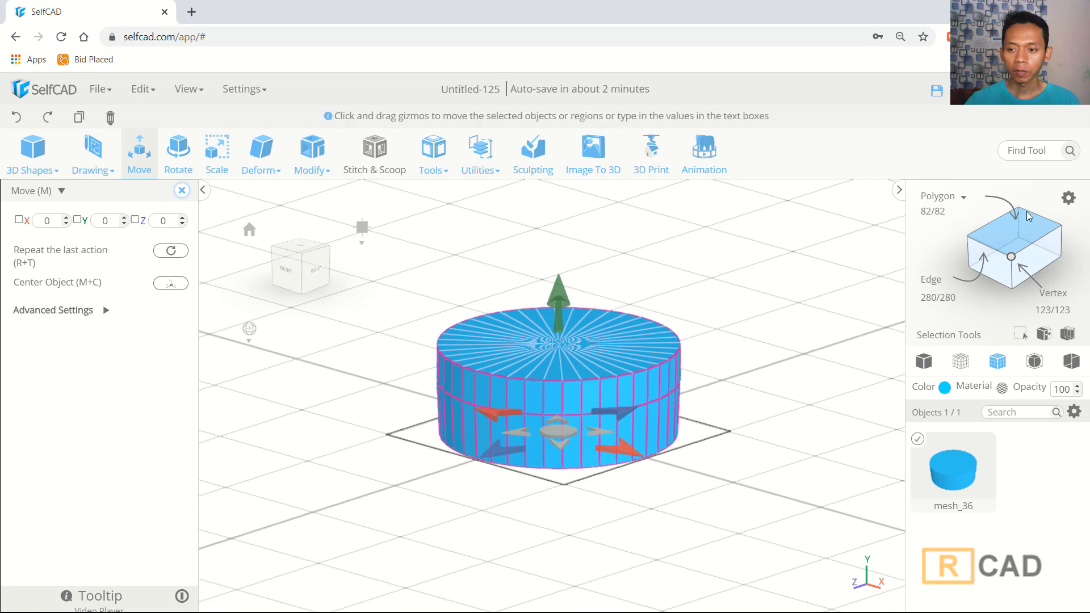
- Switch to face selection mode and turn on loop selection
click(930, 212)
click(1070, 198)
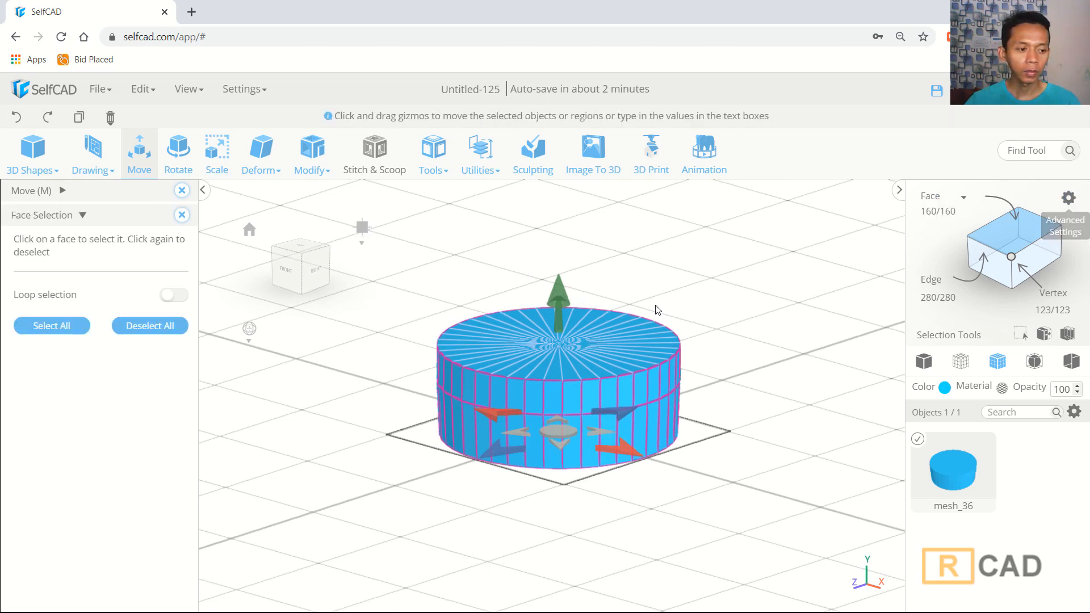
click(182, 296)
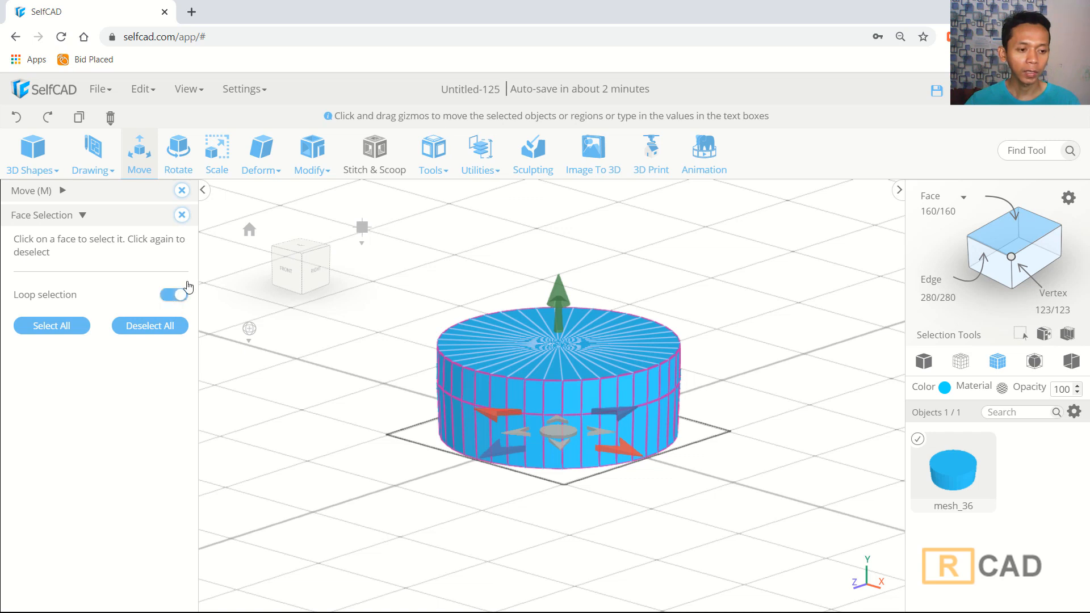
- Select every fourth face around the lower side band using a custom pattern of select 1, skip 3
click(539, 457)
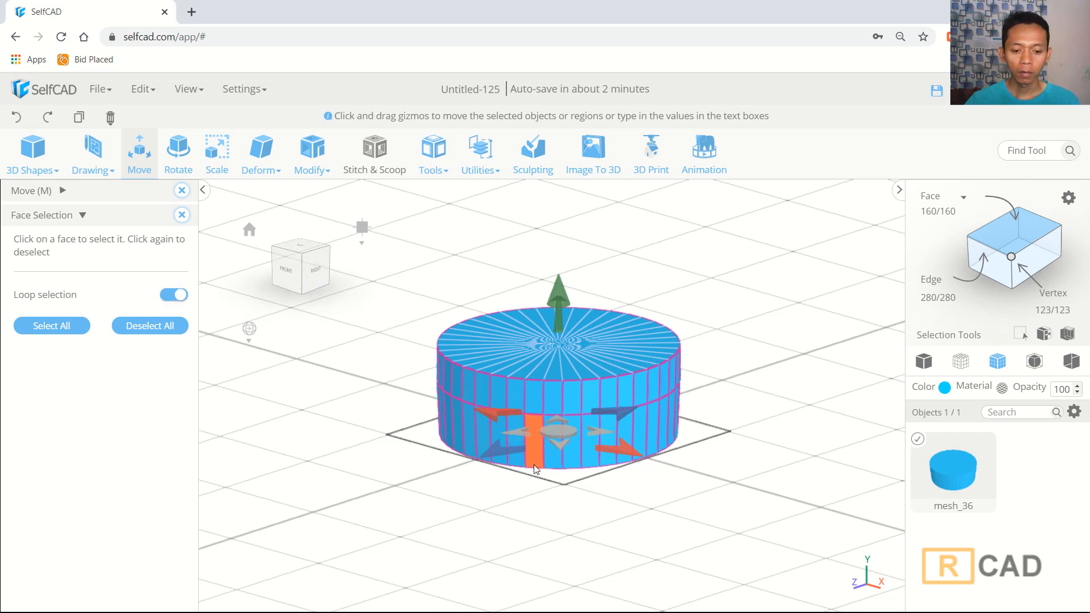
scroll(551, 473, up, 2)
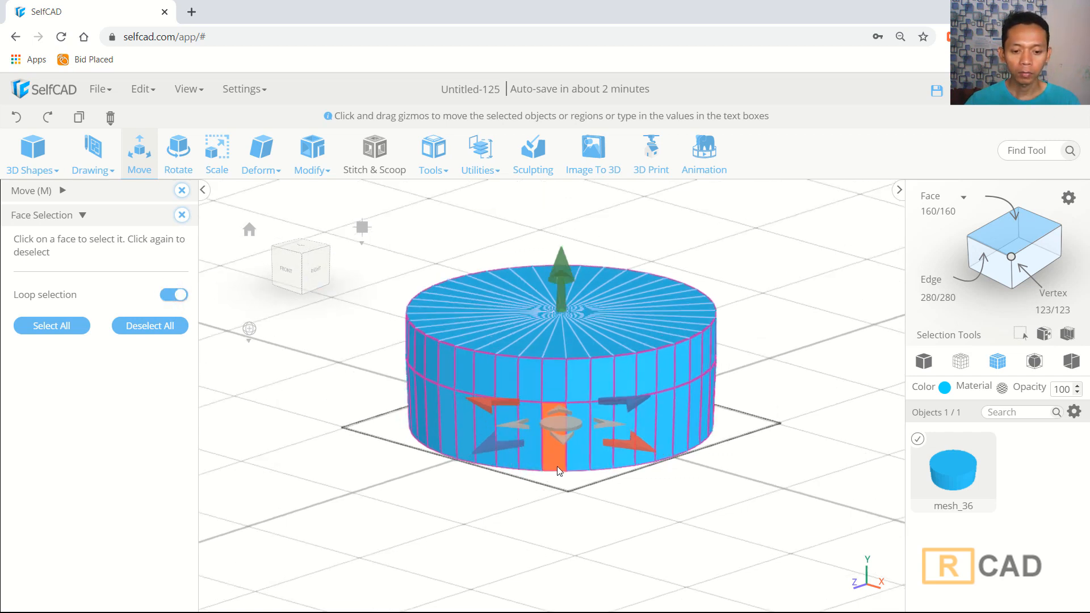
click(581, 454)
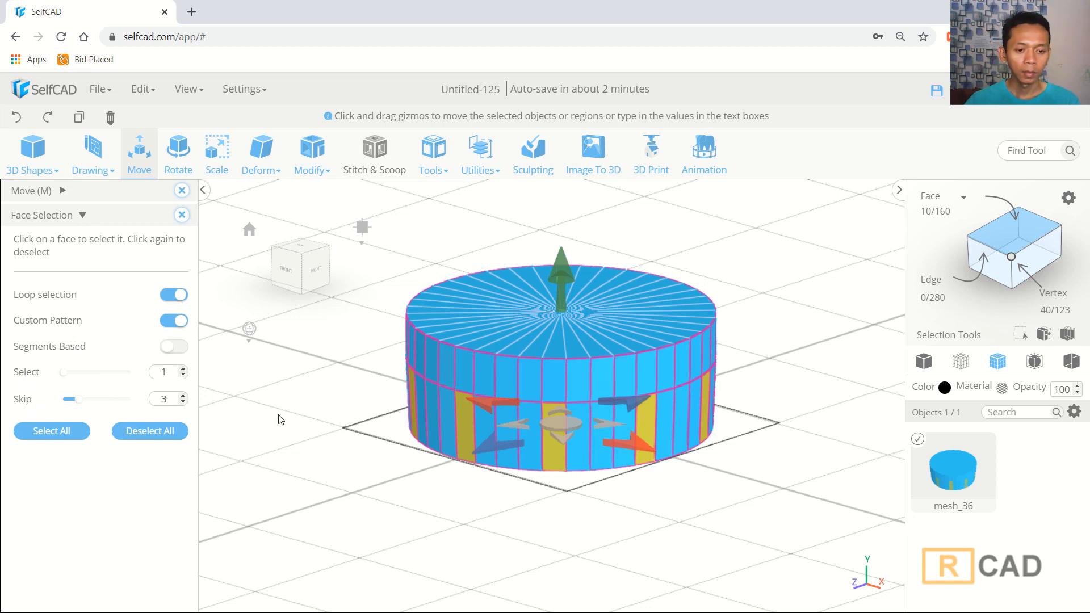
- Scale the selected side faces uniformly outward to about 116 by 117 to form ridges
click(216, 164)
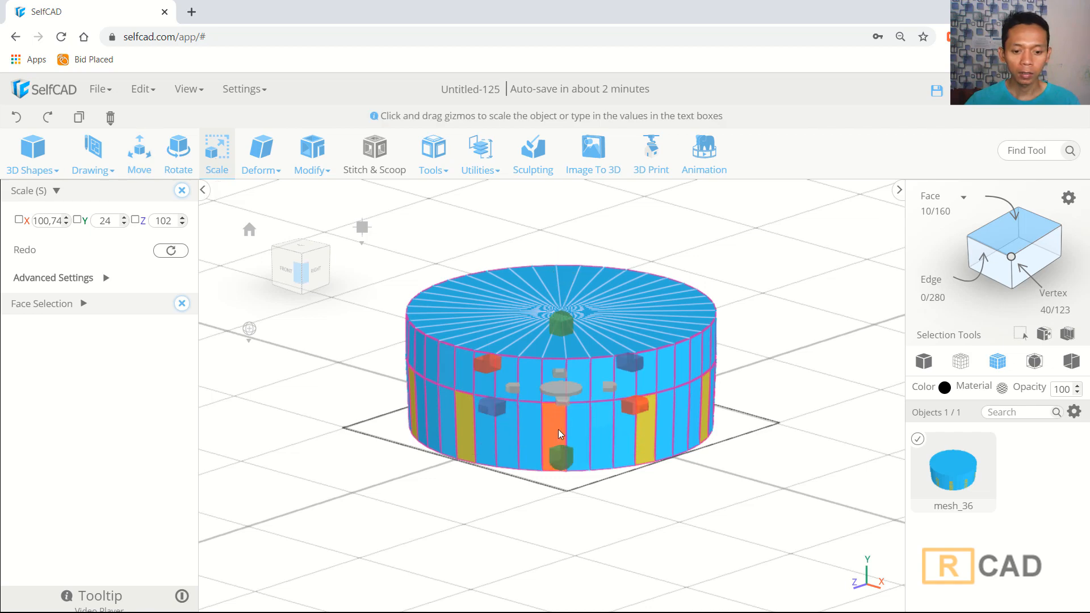
drag(618, 512, 661, 528)
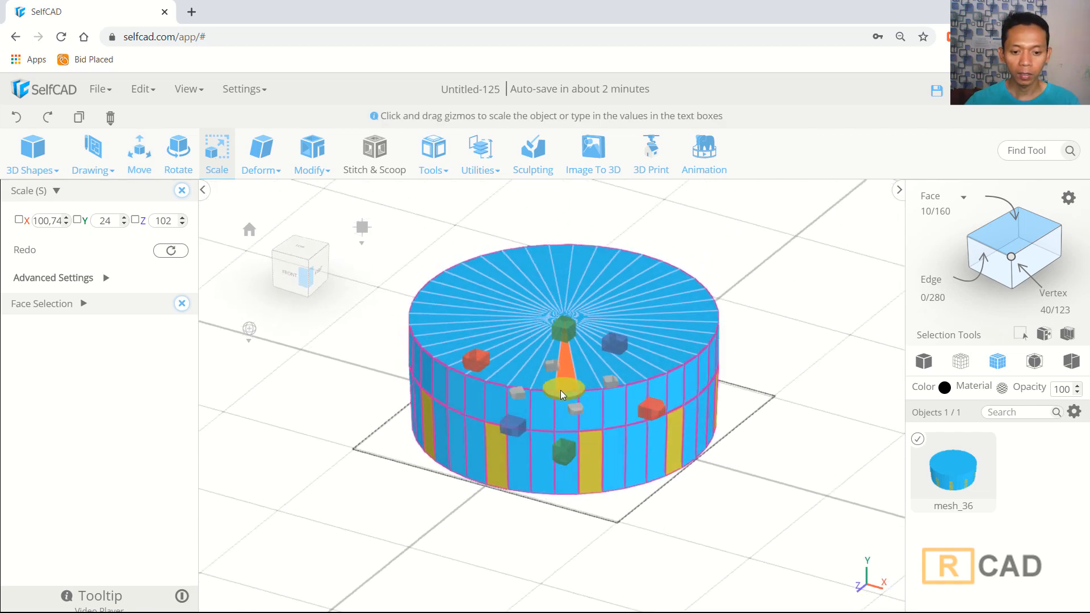
drag(563, 391, 563, 413)
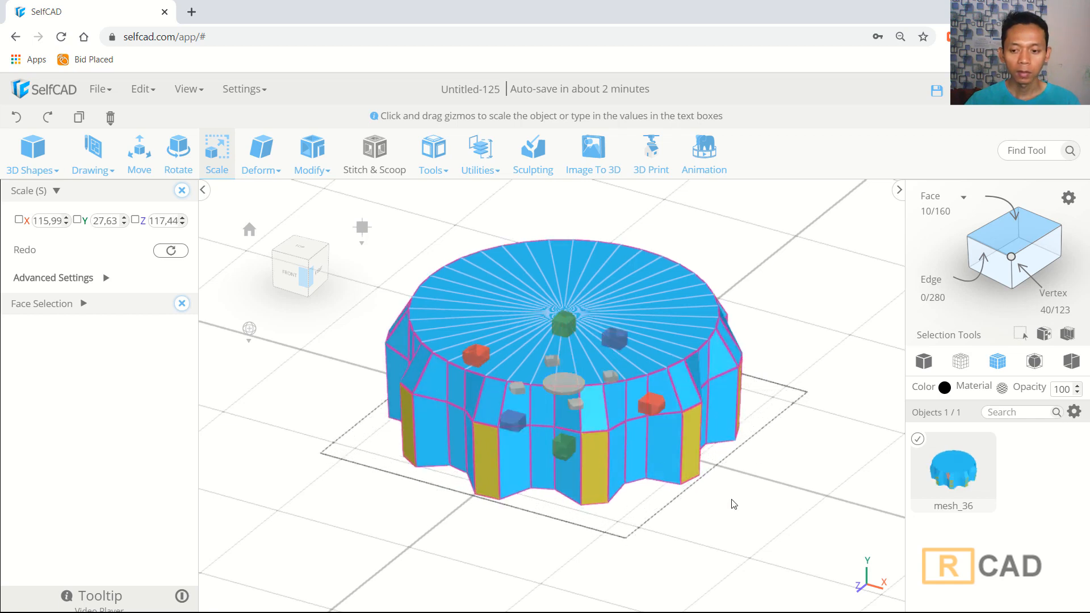
click(780, 473)
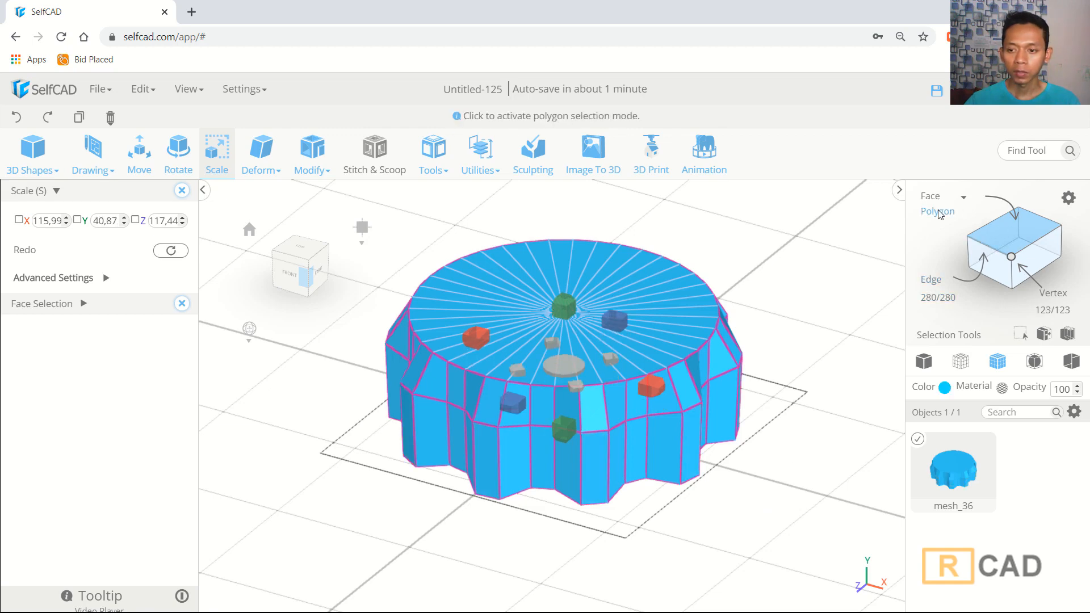
- In polygon selection, select the cylinder's bottom face and delete it
click(938, 213)
drag(770, 468, 689, 421)
click(576, 425)
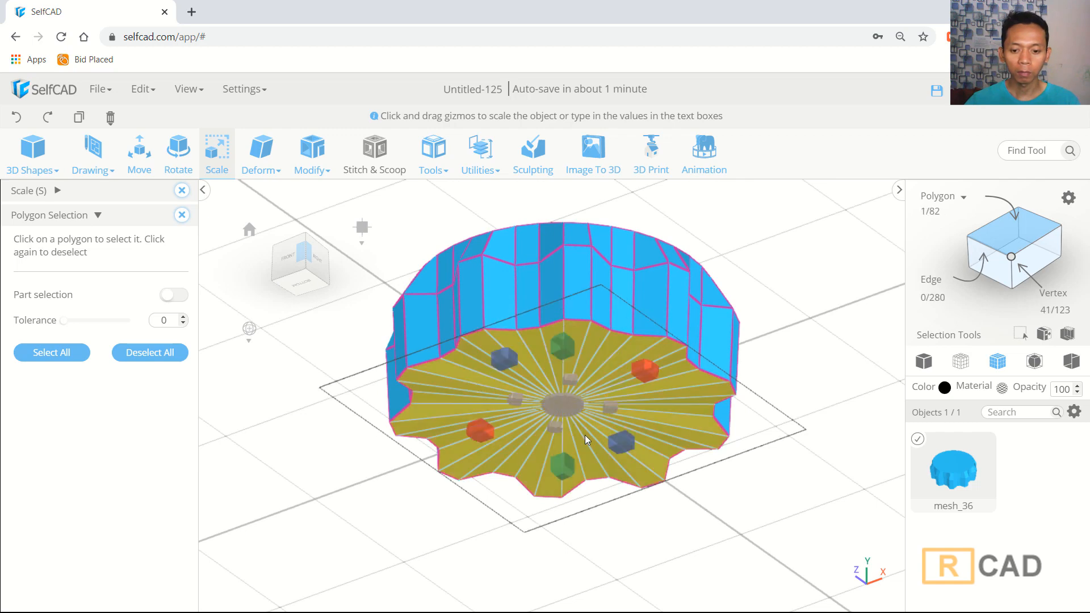
key(Delete)
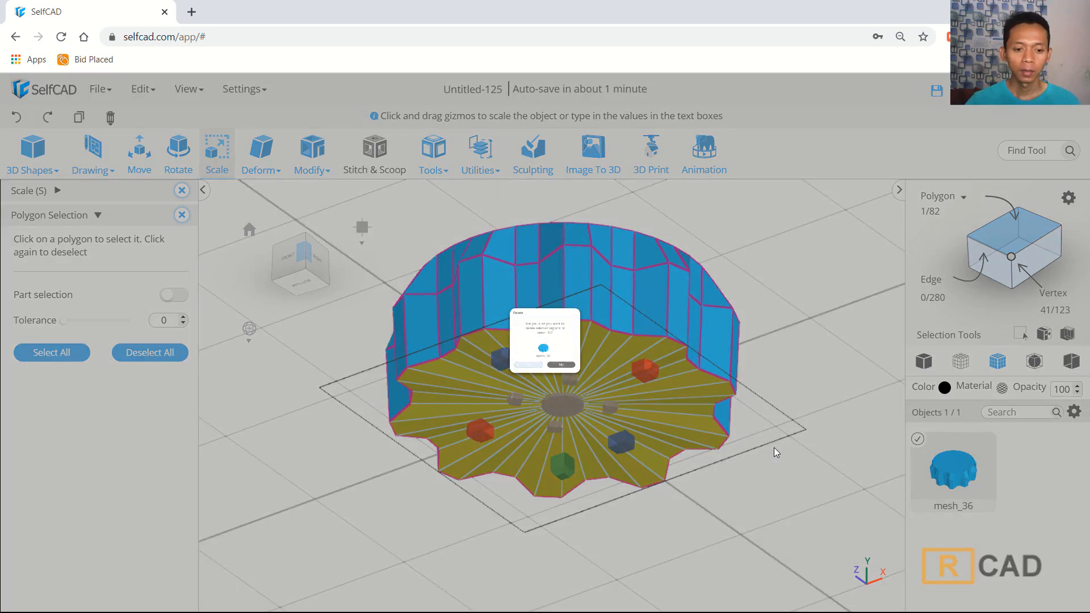
click(498, 410)
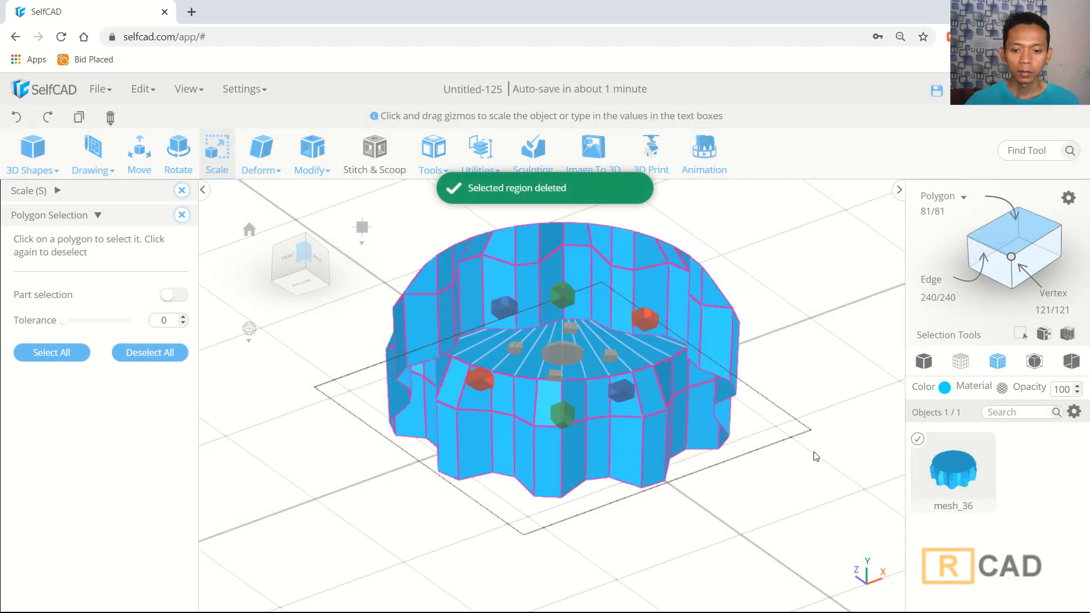
- Switch to vertex selection and wireframe display, view from the front, and box-select the middle ring of vertices
mouse_move(816, 457)
mouse_down()
mouse_move(802, 490)
mouse_move(806, 460)
mouse_up()
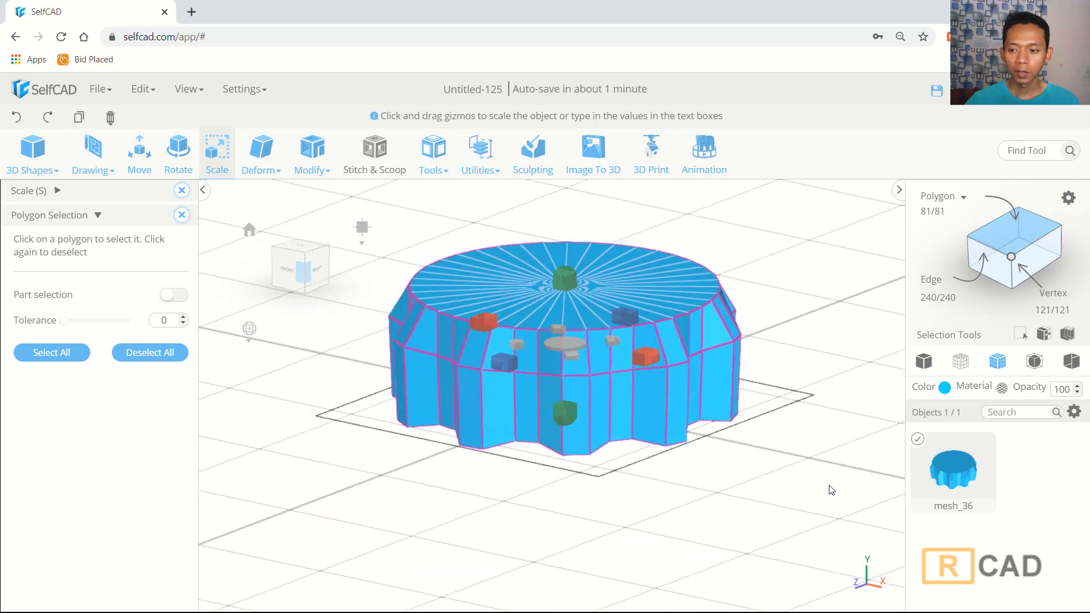
click(1010, 261)
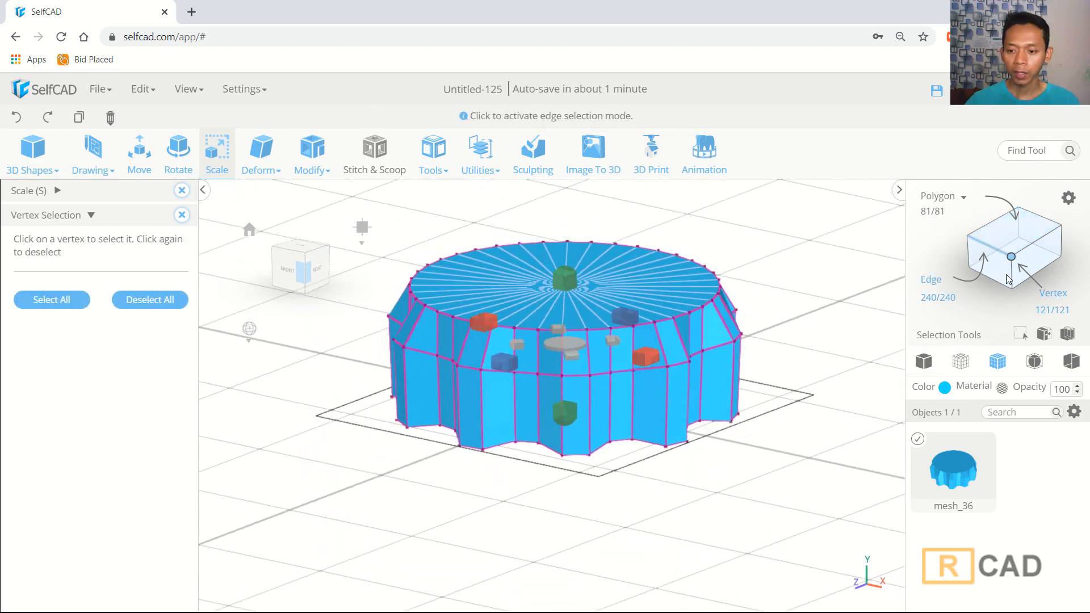
click(961, 362)
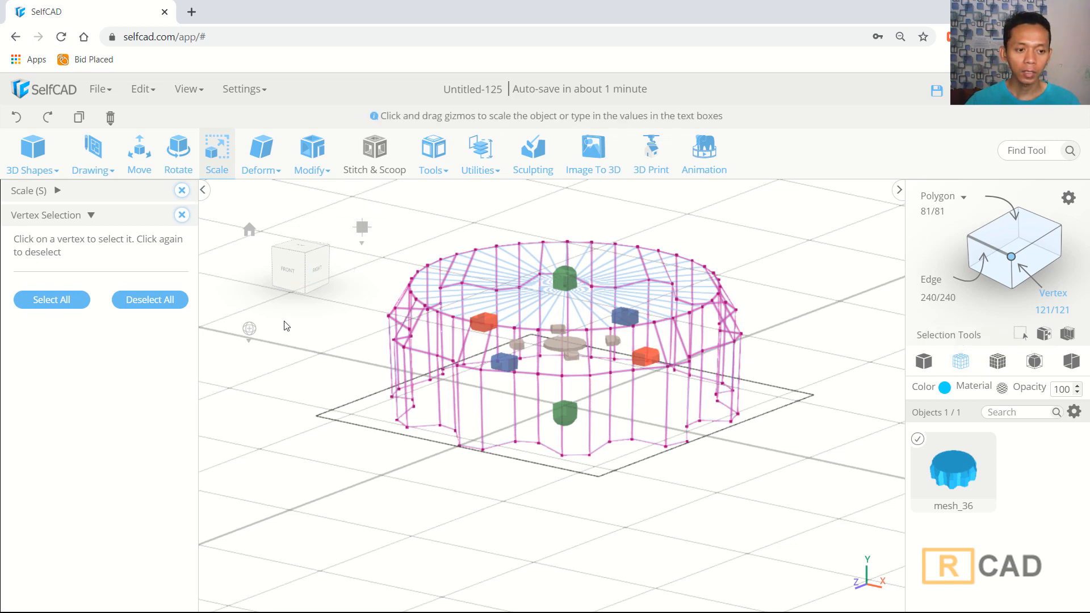
click(289, 274)
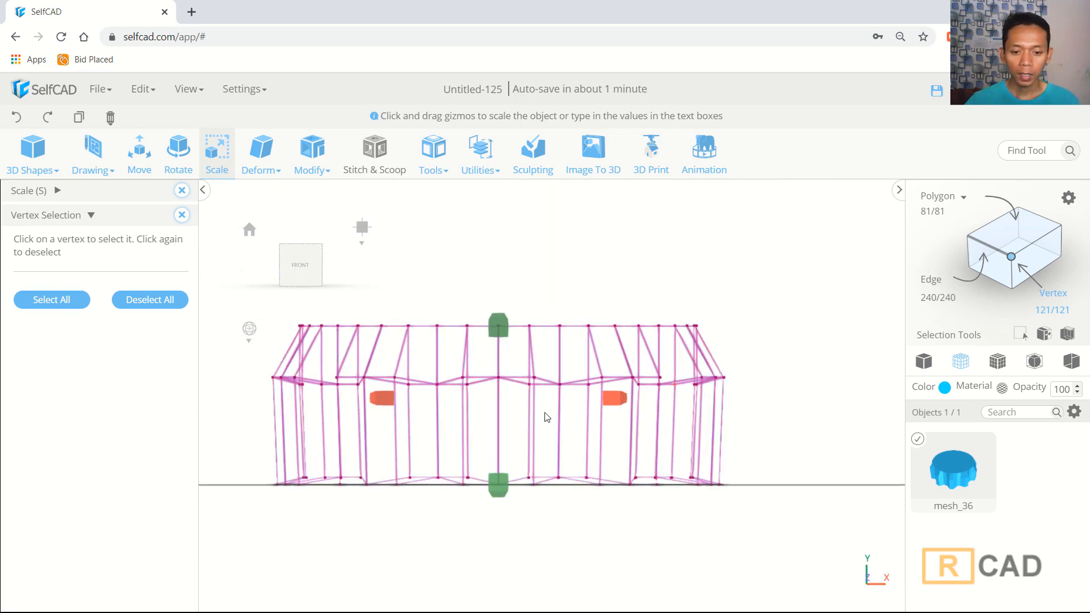
scroll(480, 432, up, 5)
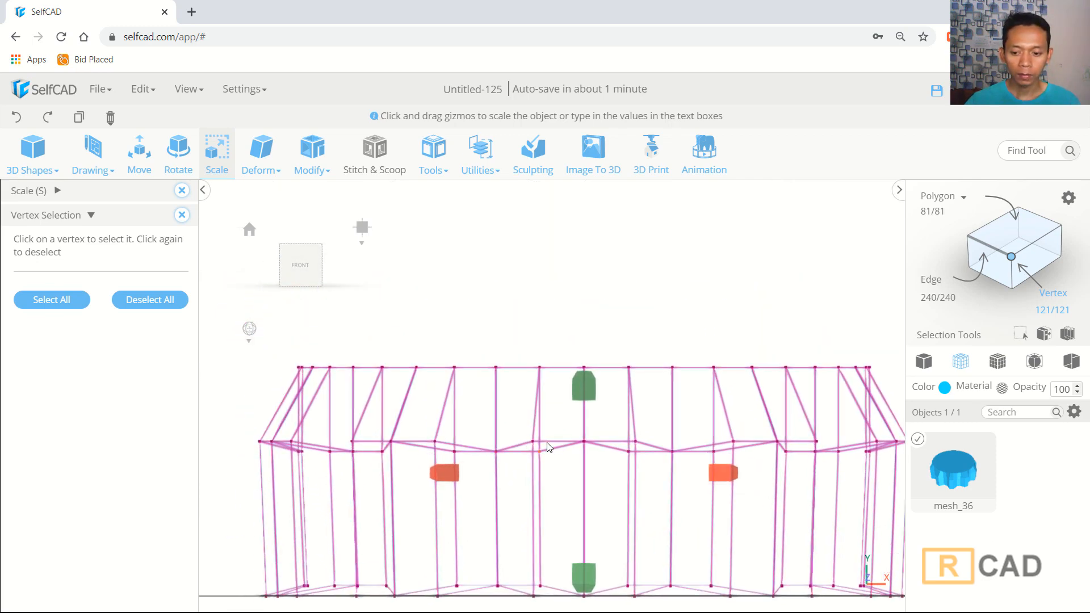
scroll(546, 442, down, 3)
middle_drag(539, 441, 561, 442)
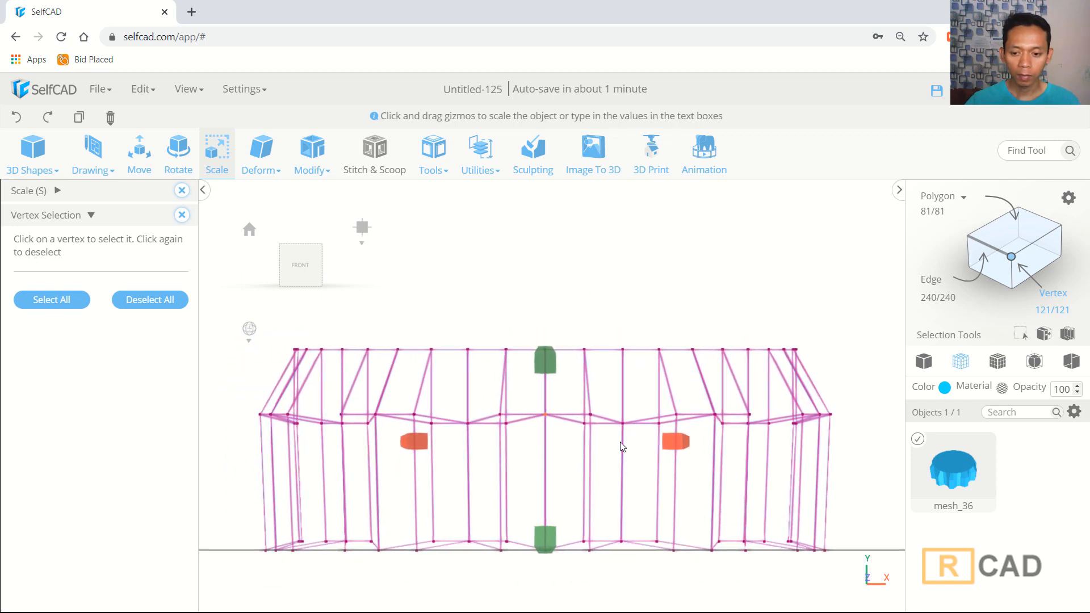
drag(866, 372, 232, 418)
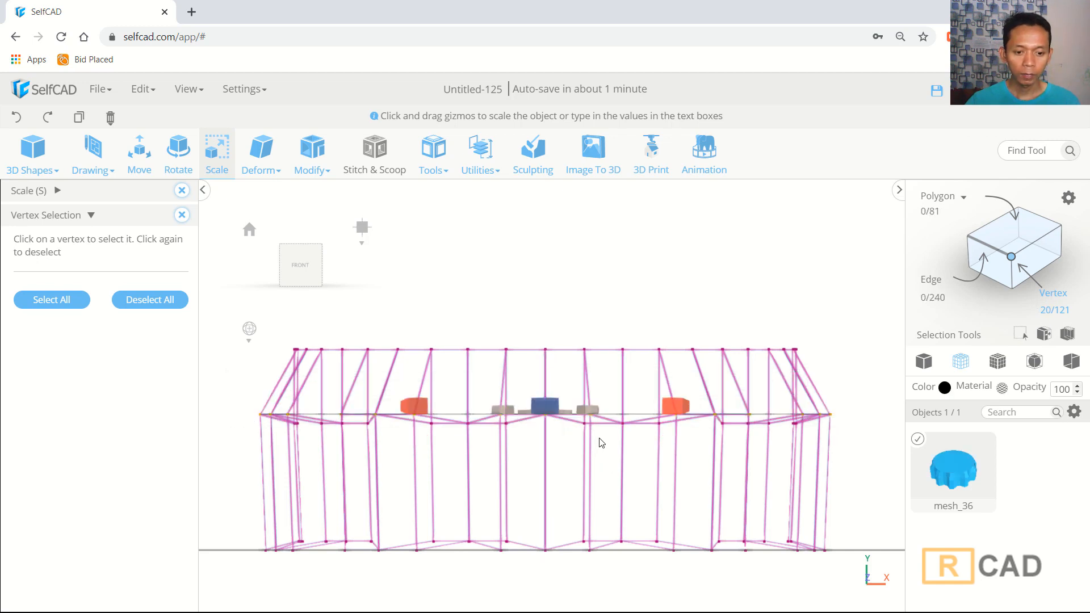
- Scale the selected middle vertex ring uniformly inward to about 101 by 102.5 so the ridges taper
scroll(559, 362, down, 2)
click(140, 152)
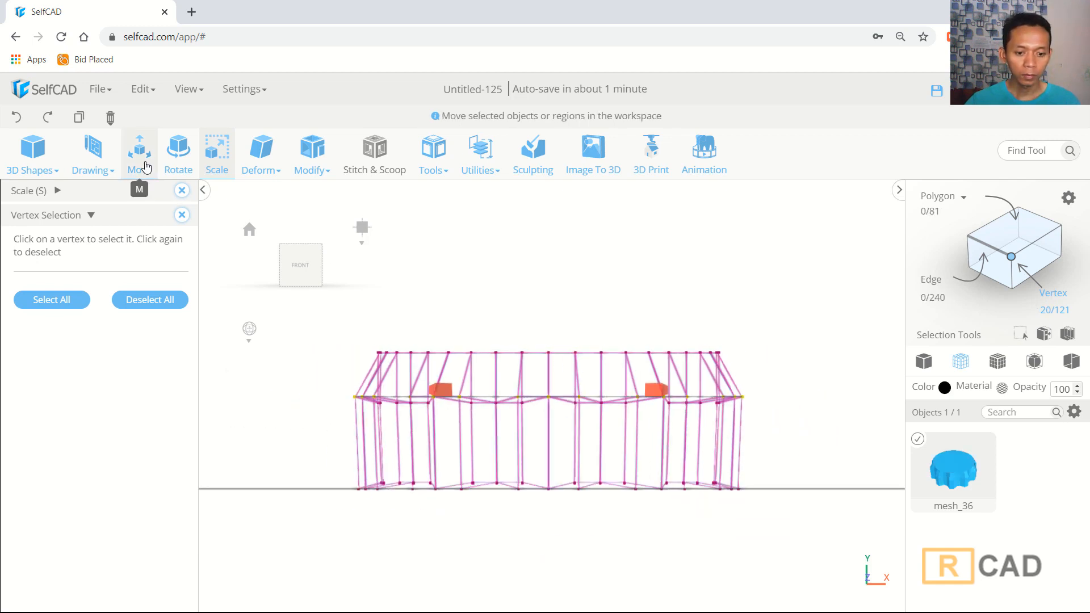
scroll(552, 346, up, 2)
drag(551, 220, 553, 227)
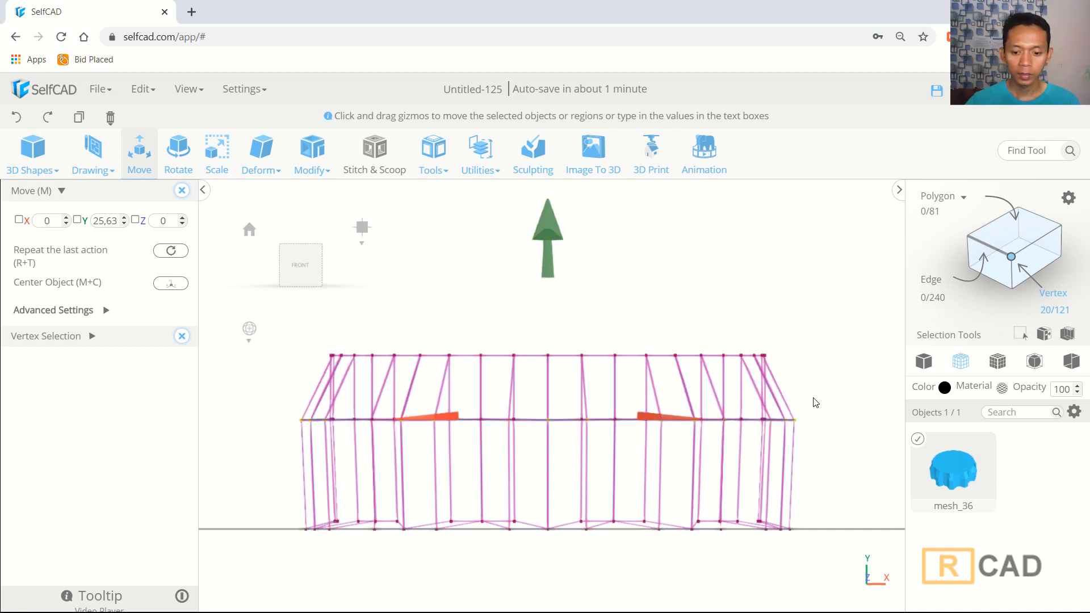
click(998, 361)
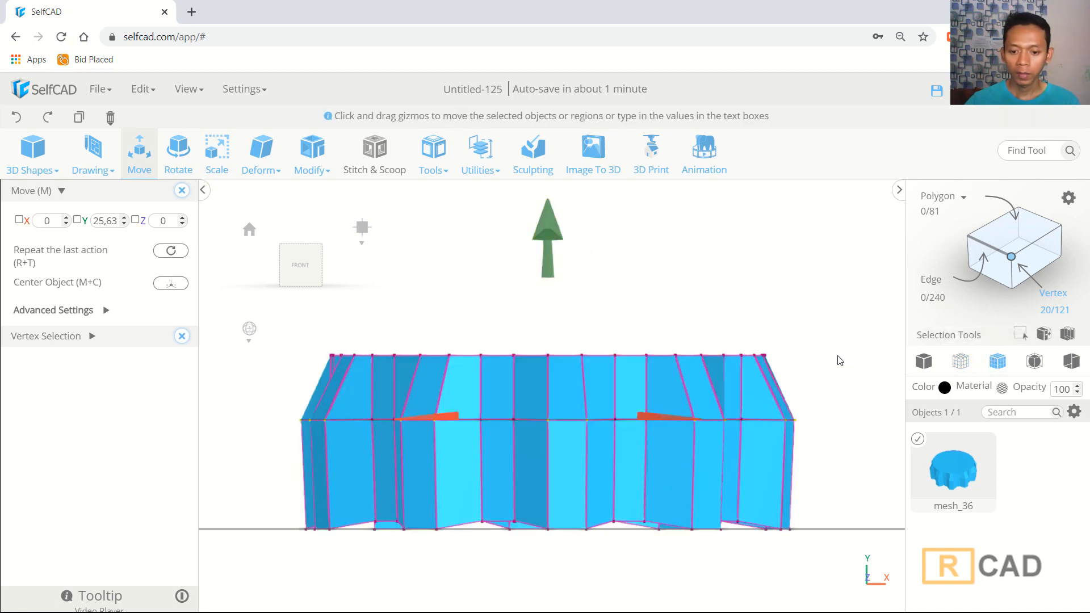
drag(808, 348, 727, 416)
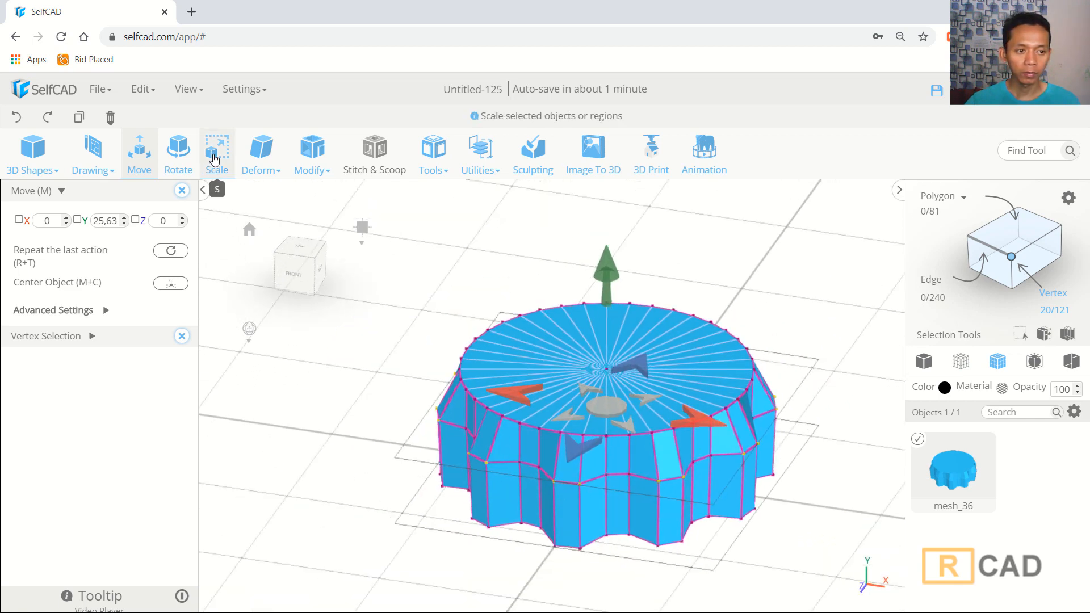
click(214, 159)
scroll(672, 353, up, 3)
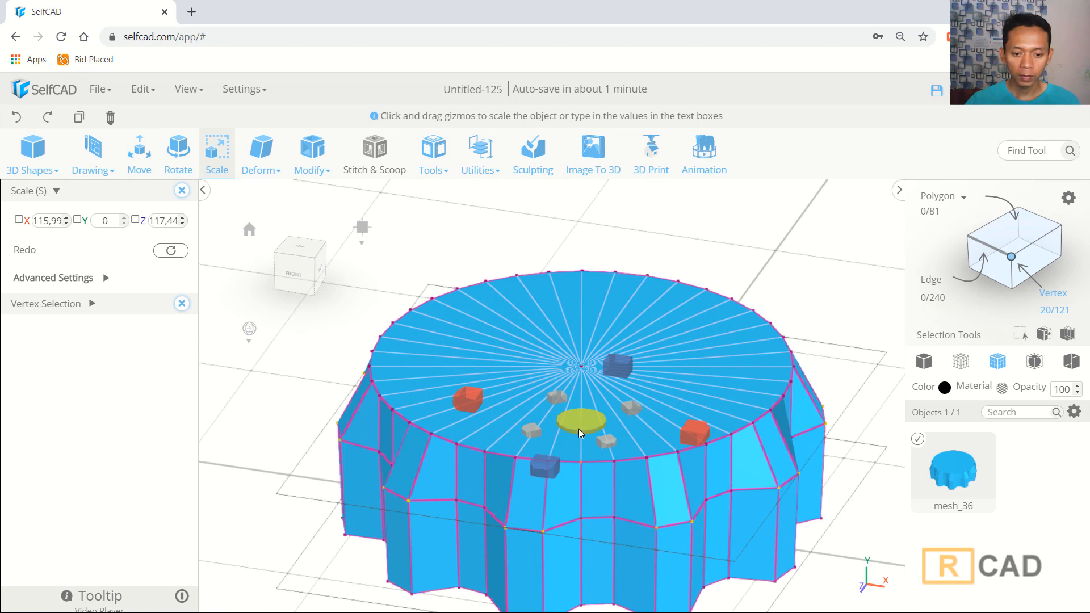
drag(578, 428, 588, 389)
drag(869, 423, 852, 405)
scroll(852, 405, down, 3)
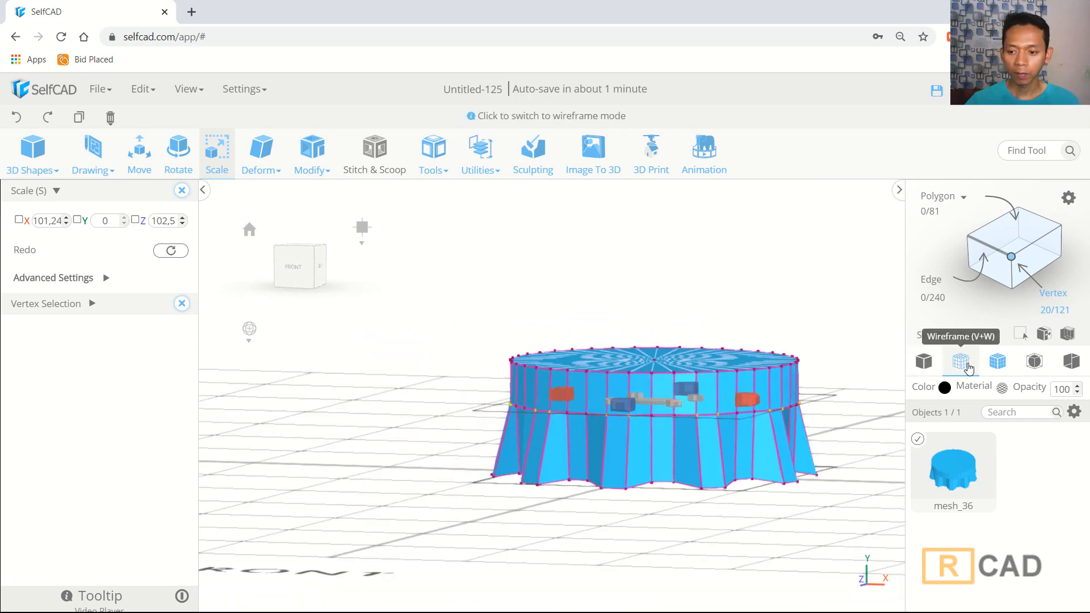
- Box-select the middle and bottom vertex rings in front wireframe view and move them up 2 units
click(969, 368)
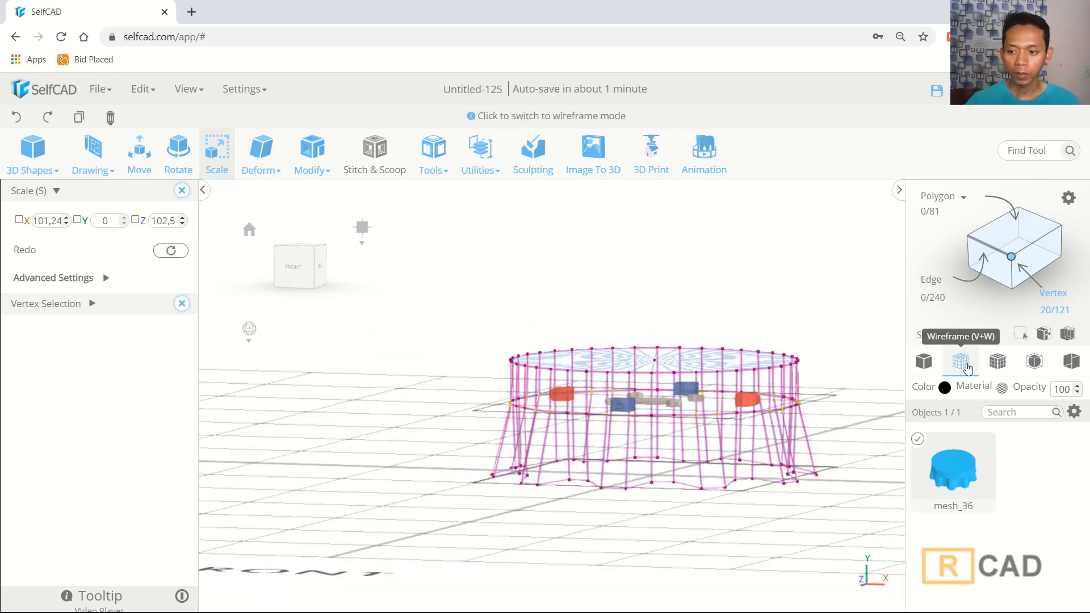
click(291, 268)
drag(788, 514, 327, 467)
scroll(516, 500, up, 1)
scroll(516, 503, up, 1)
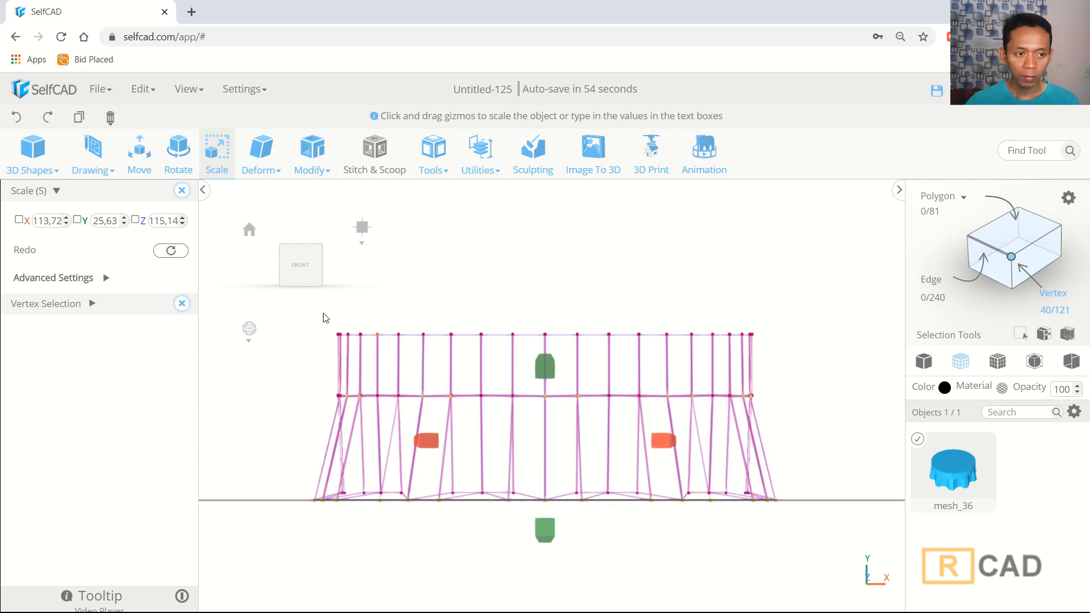
click(142, 162)
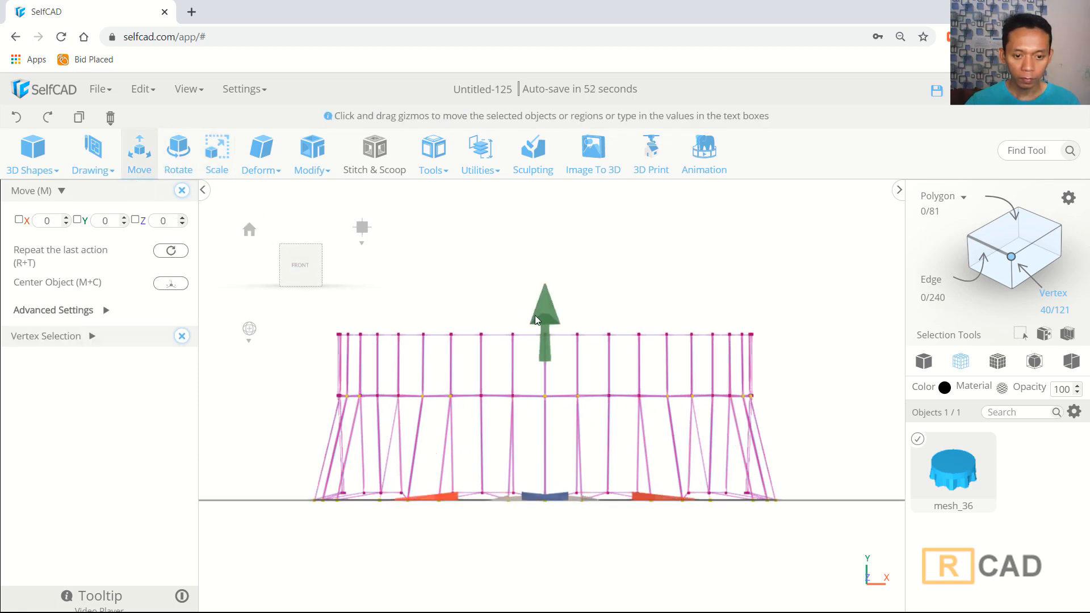
drag(536, 320, 542, 308)
scroll(383, 438, up, 1)
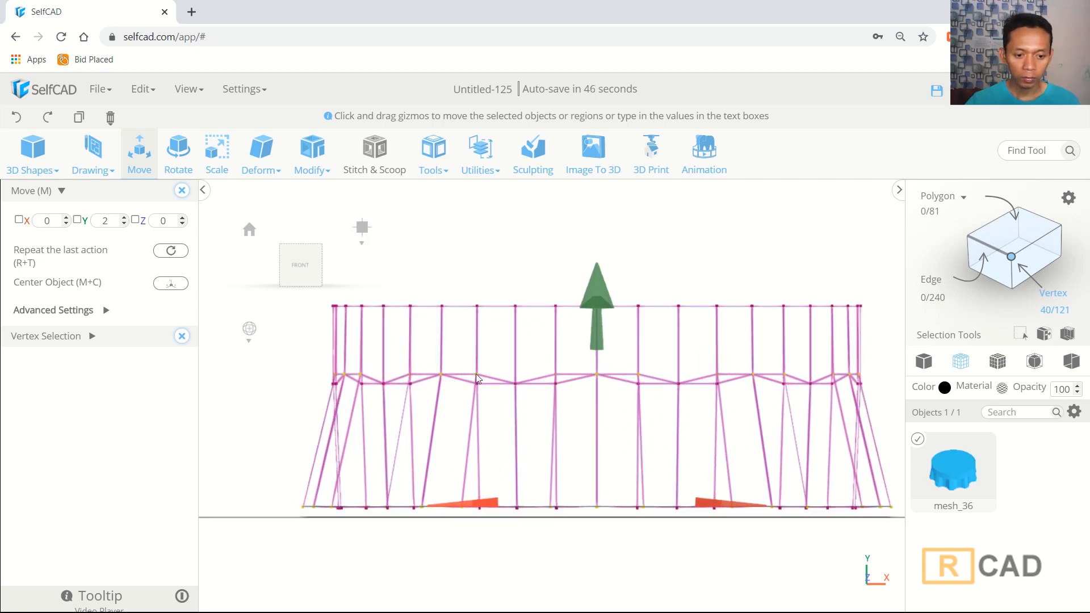
- Undo the last vertex move
key(ctrl+a)
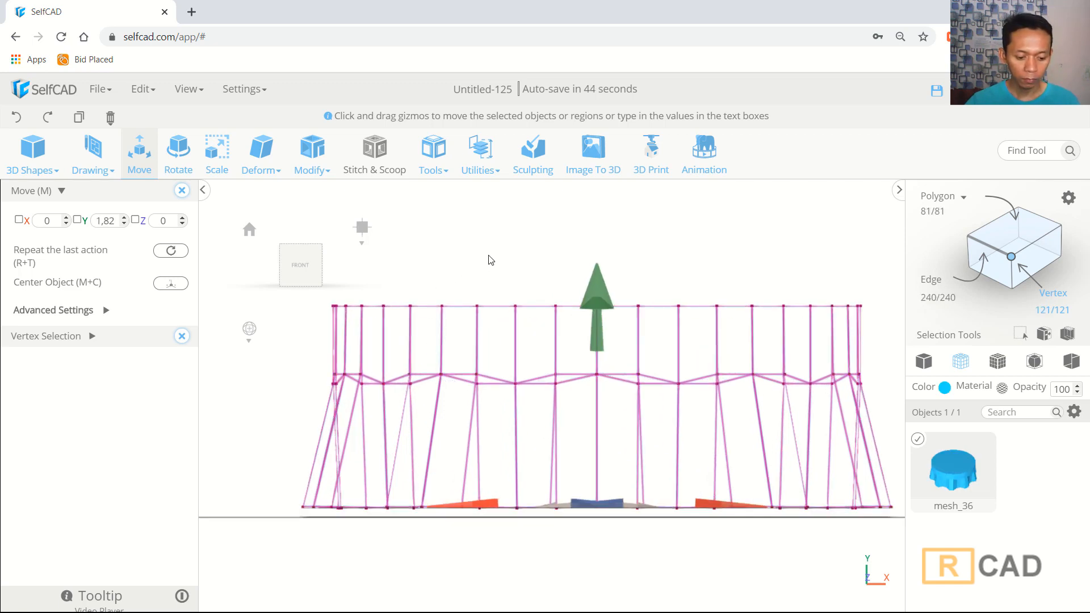
key(ctrl+z)
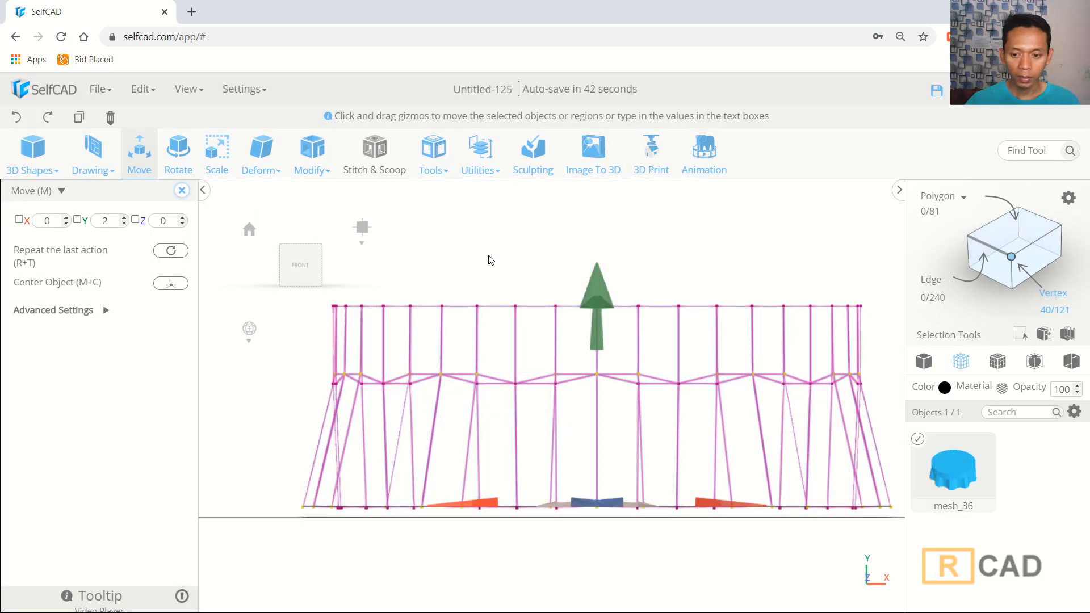
key(ctrl+z)
key(ctrl+z)
key(ctrl+z)
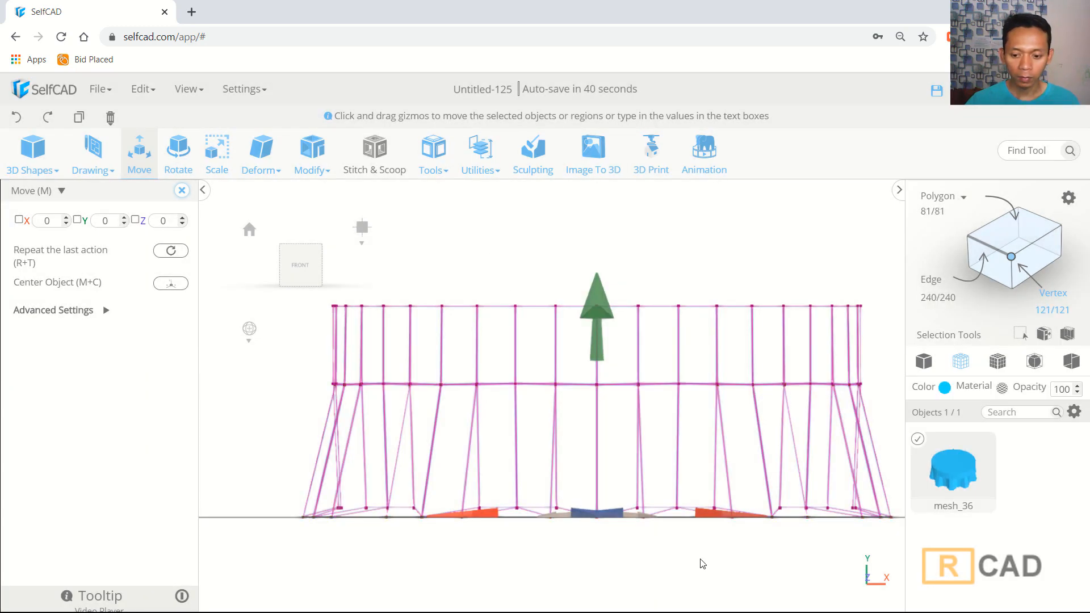
- Box-select only the bottom vertex ring and move it up 2 units
drag(859, 539, 253, 468)
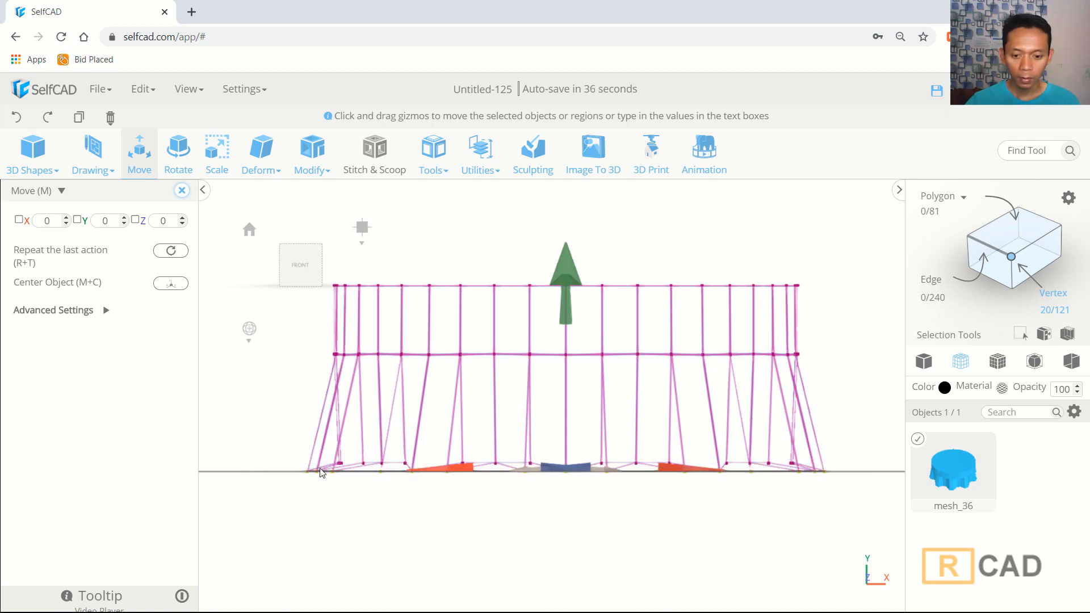
drag(567, 271, 568, 262)
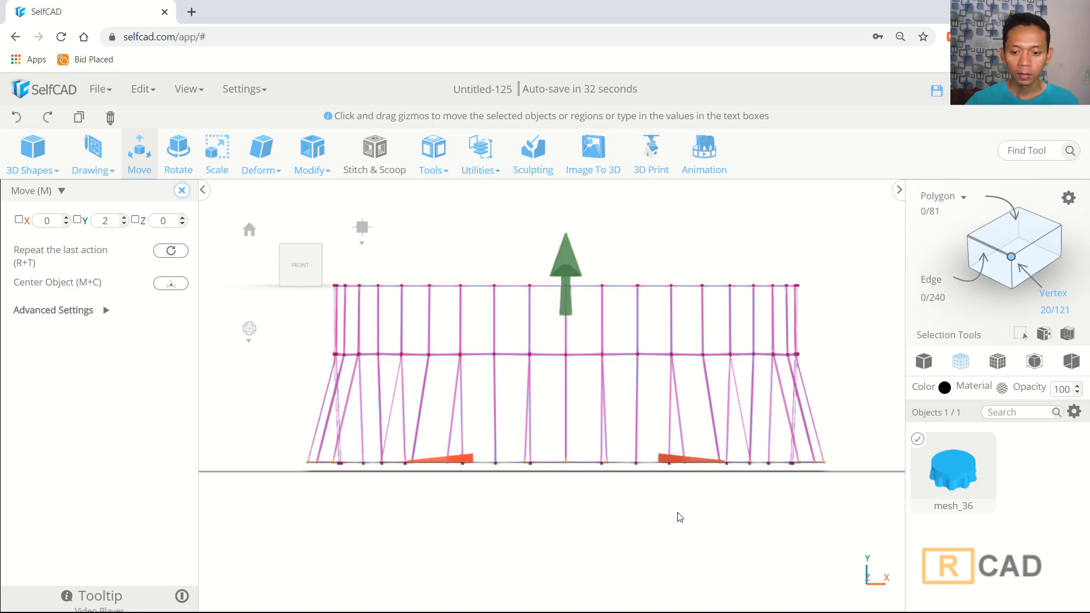
right_drag(677, 513, 648, 529)
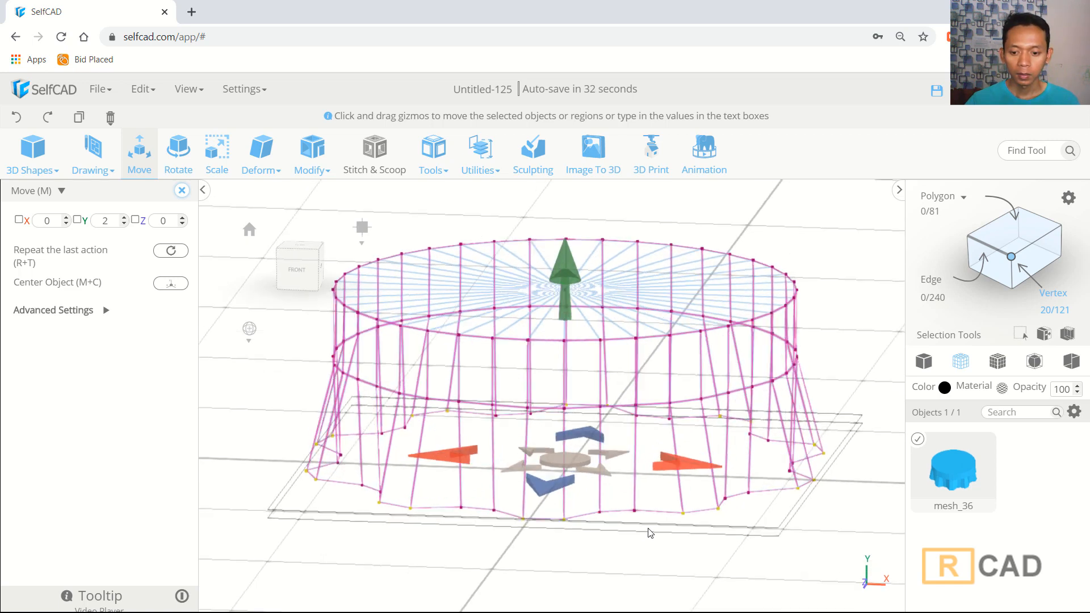
click(999, 365)
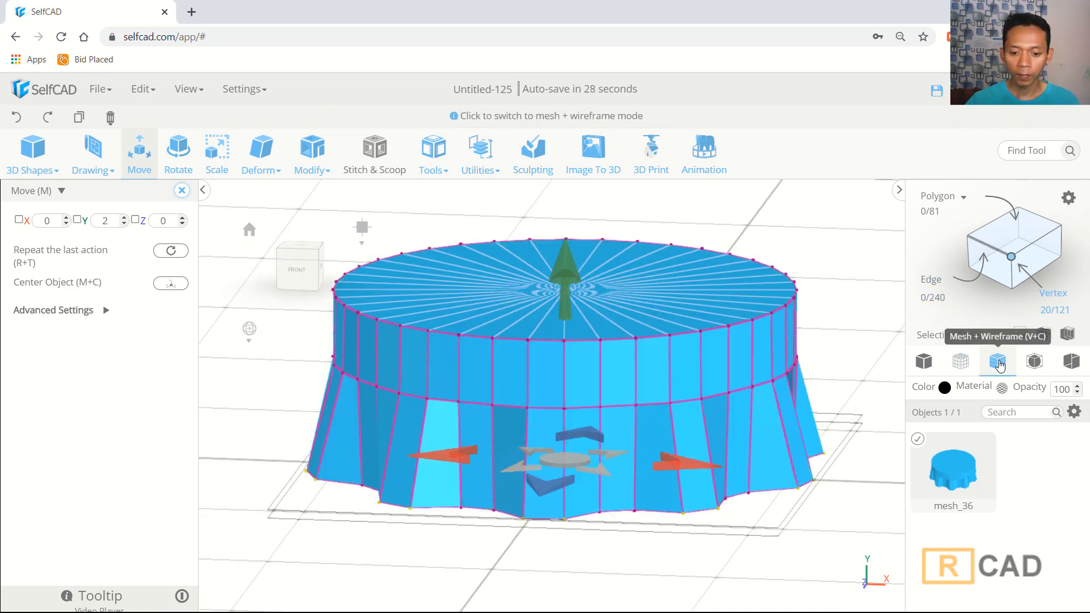
right_drag(616, 545, 656, 576)
scroll(568, 541, down, 3)
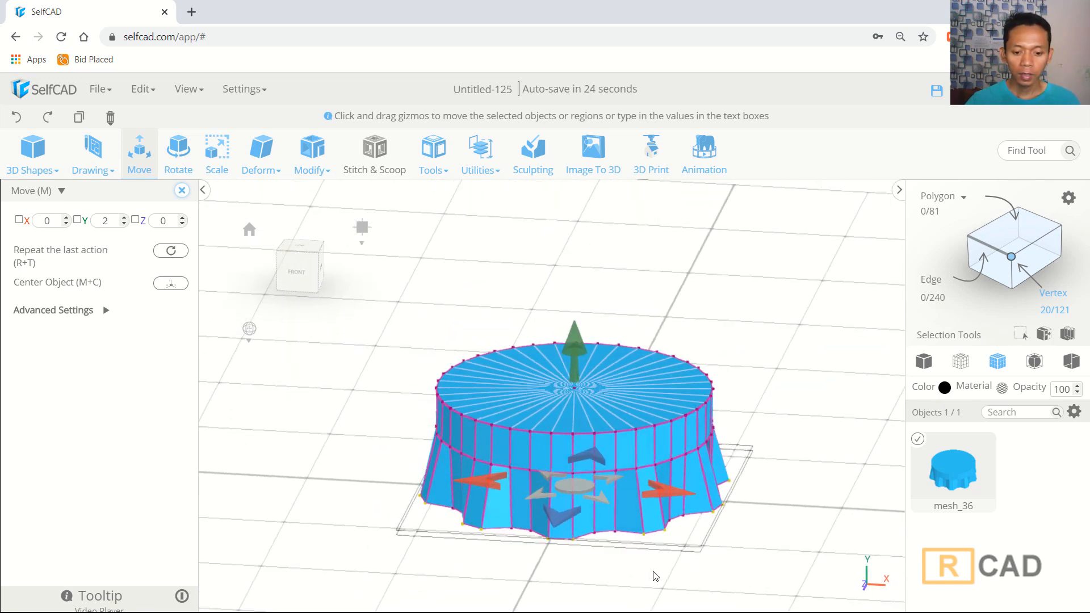
- Select two bottom edges of the flared skirt in turn and scale each uniformly with the Scale tool
key(ctrl+a)
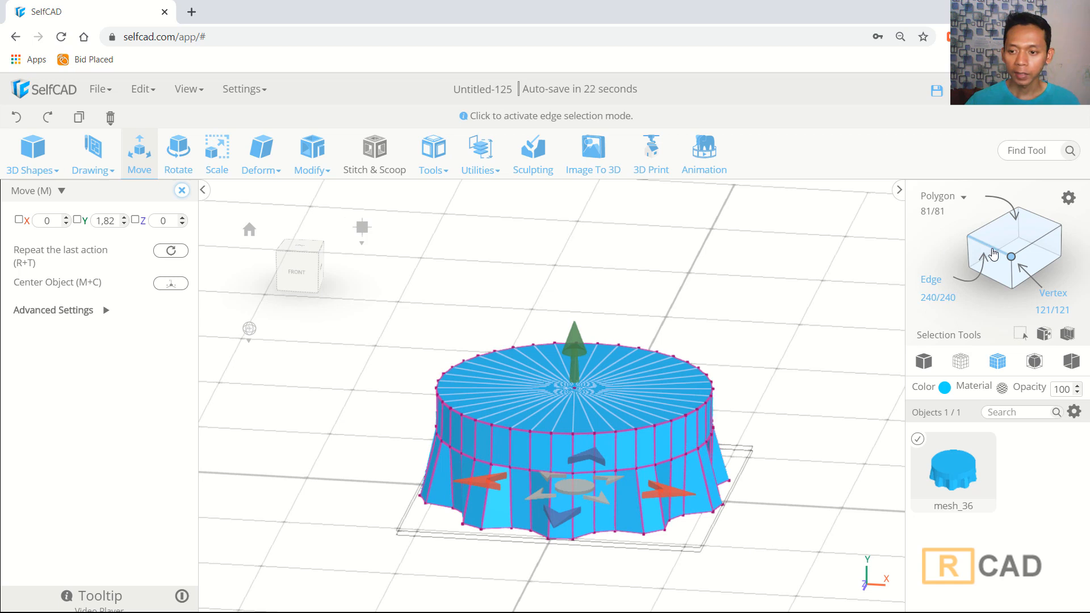
scroll(602, 527, up, 5)
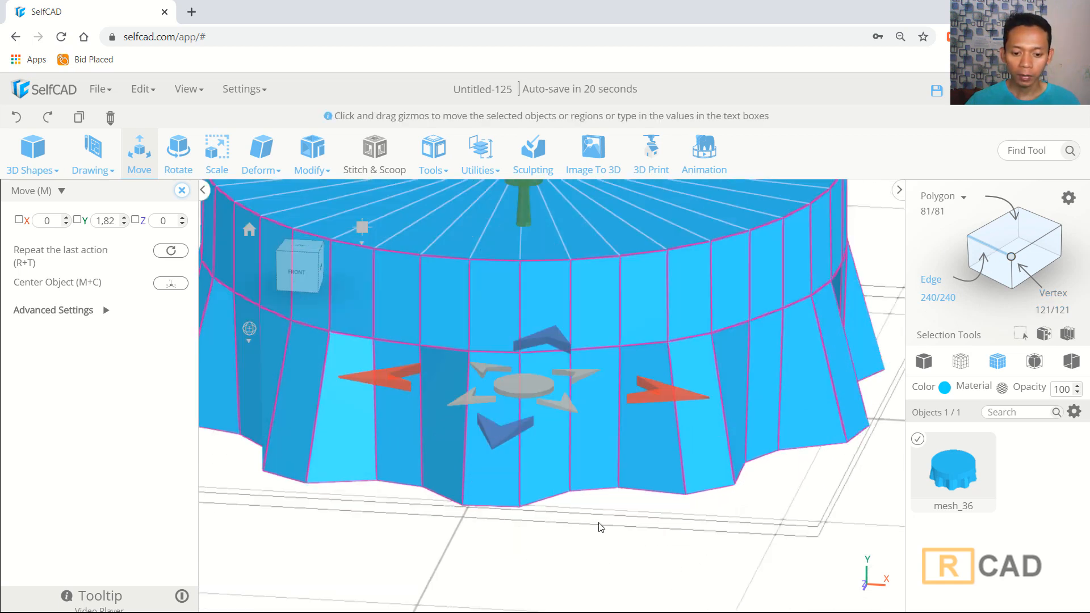
click(596, 489)
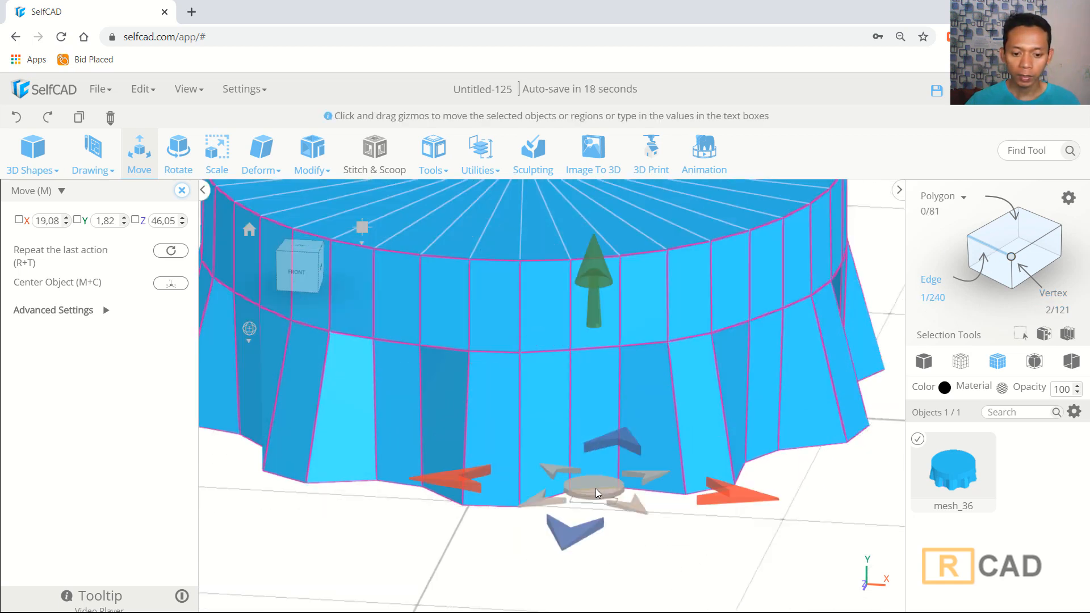
click(211, 157)
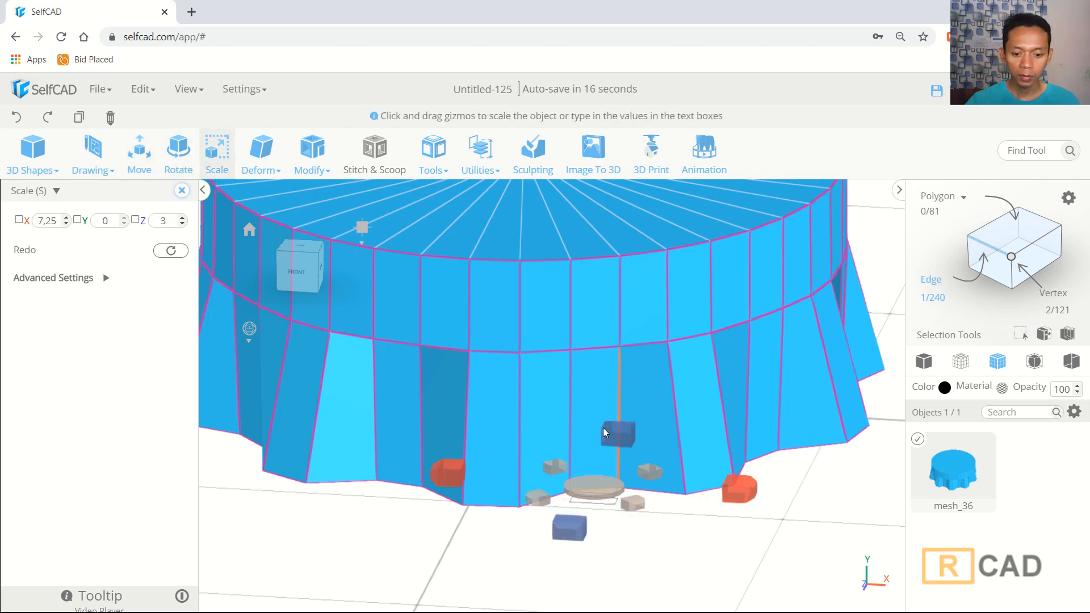
drag(595, 489, 593, 522)
right_drag(792, 517, 674, 523)
key(ctrl+a)
click(603, 506)
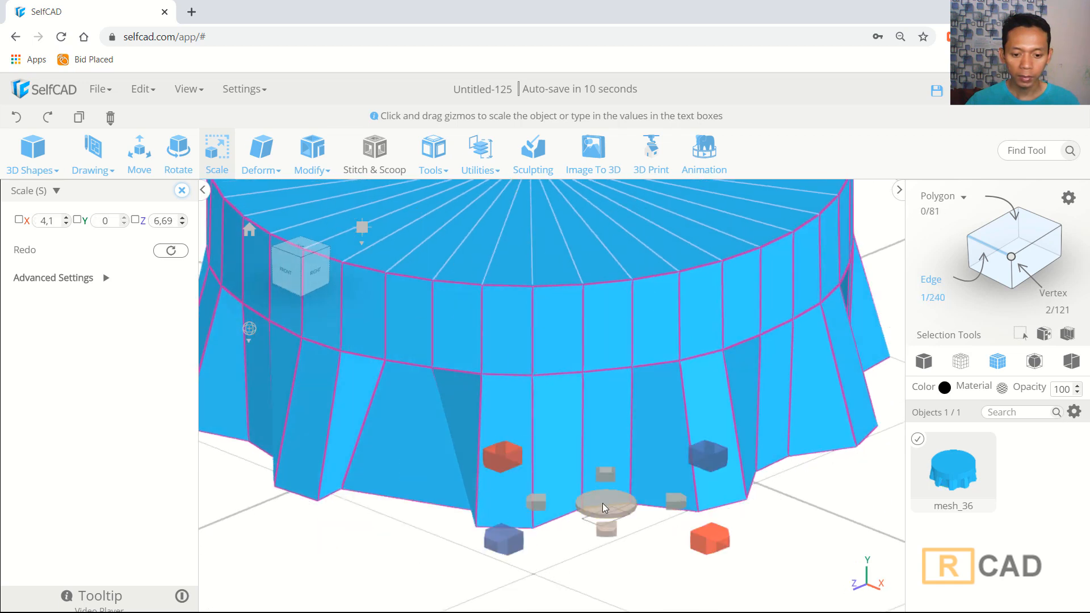
drag(604, 509, 607, 540)
- Scale two more bottom skirt edges uniformly, one at a time
right_drag(771, 538, 584, 509)
key(ctrl+a)
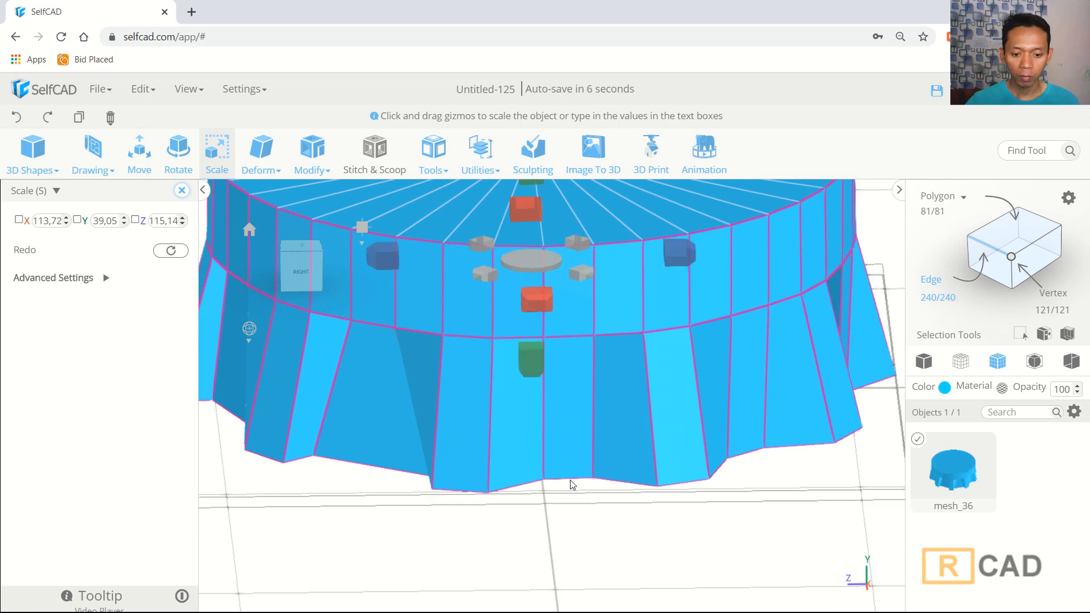
click(571, 481)
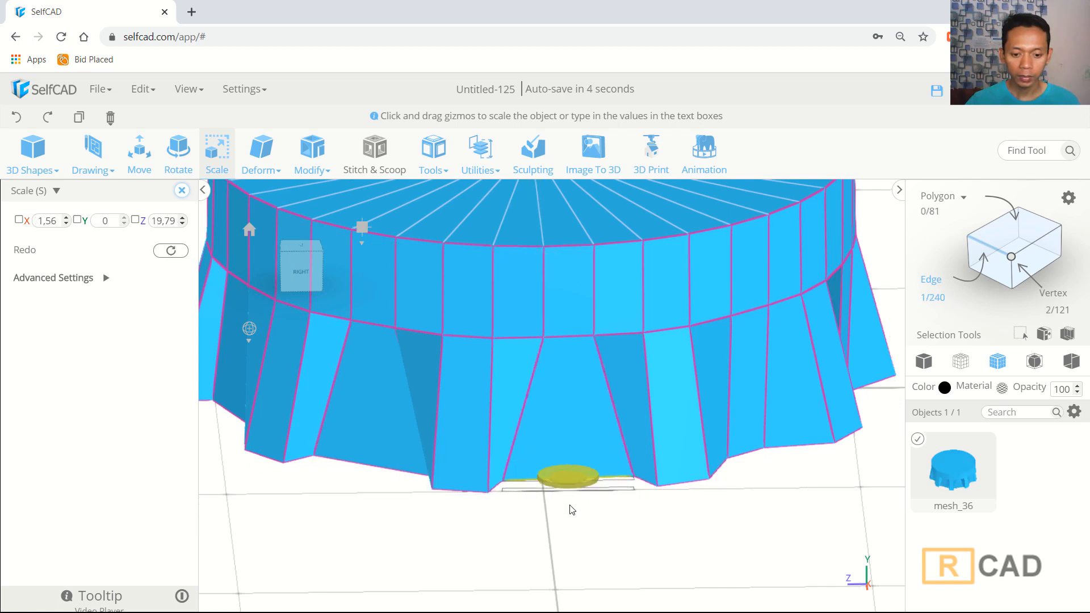
drag(567, 512, 567, 510)
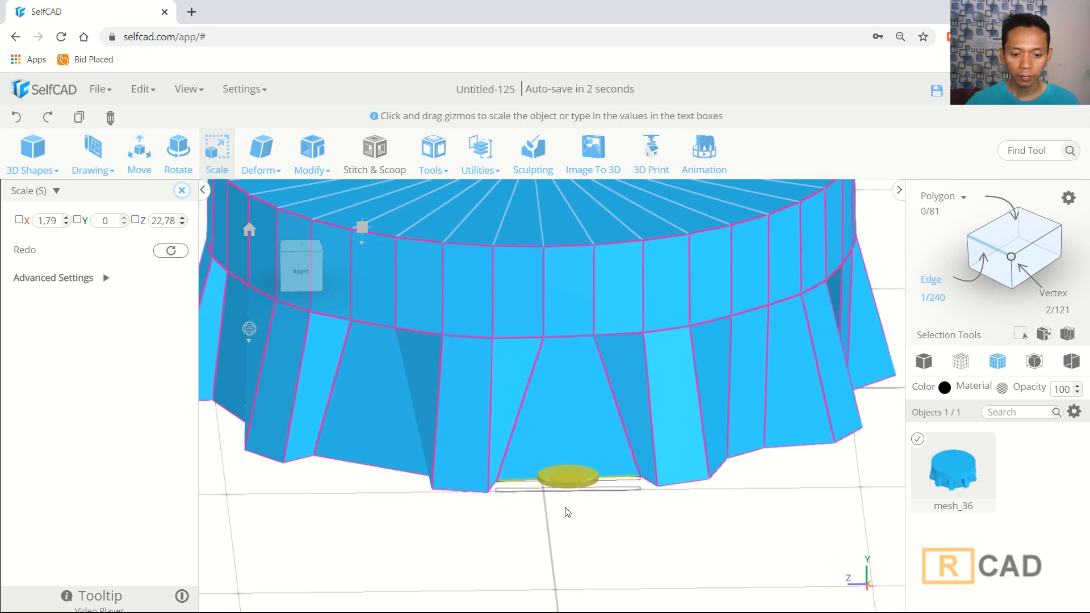
right_drag(729, 523, 653, 516)
key(ctrl+a)
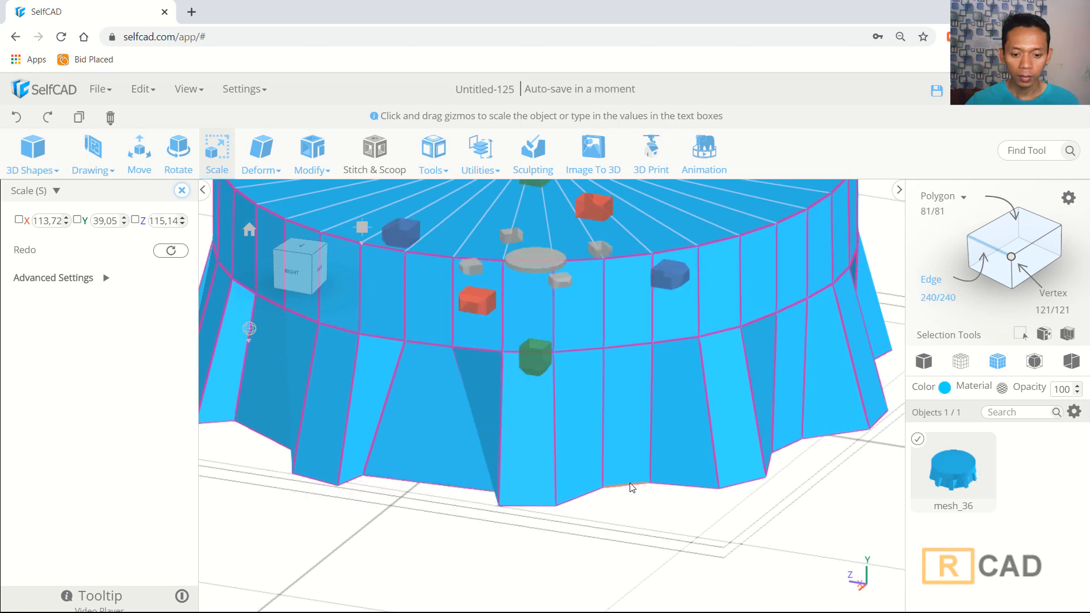
click(630, 487)
drag(628, 489, 627, 505)
drag(626, 525, 622, 551)
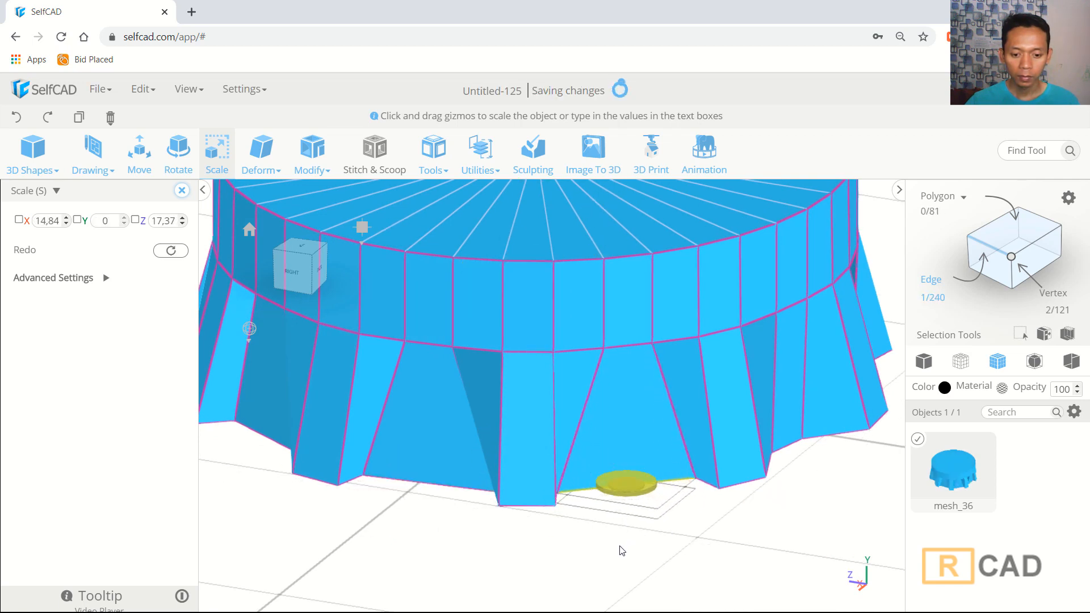
- Select another bottom edge of the flared skirt and scale it uniformly with the Scale tool
right_drag(767, 533, 668, 519)
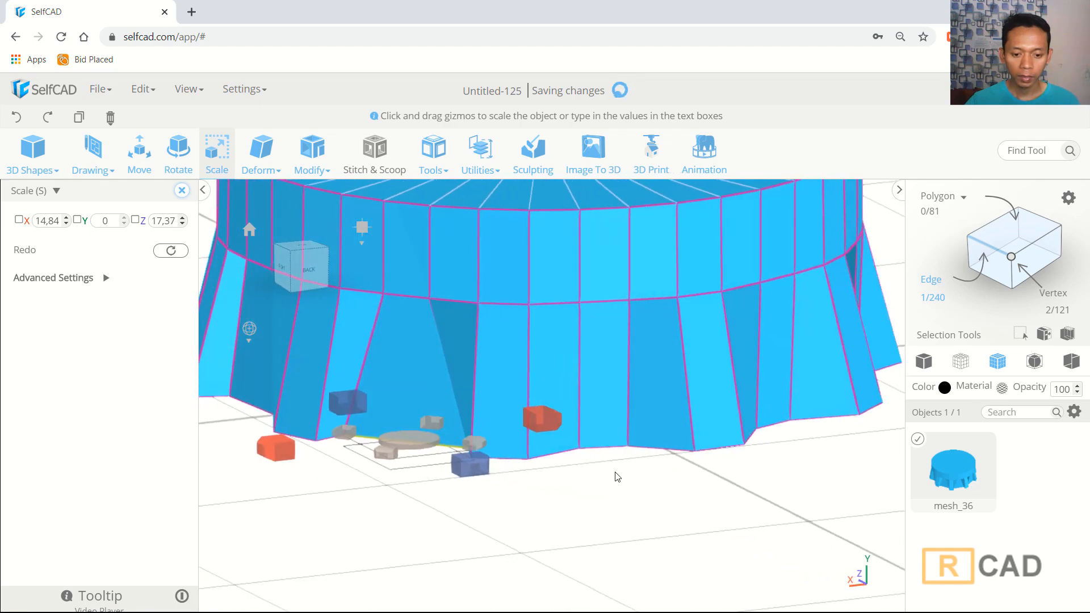
click(616, 475)
click(605, 448)
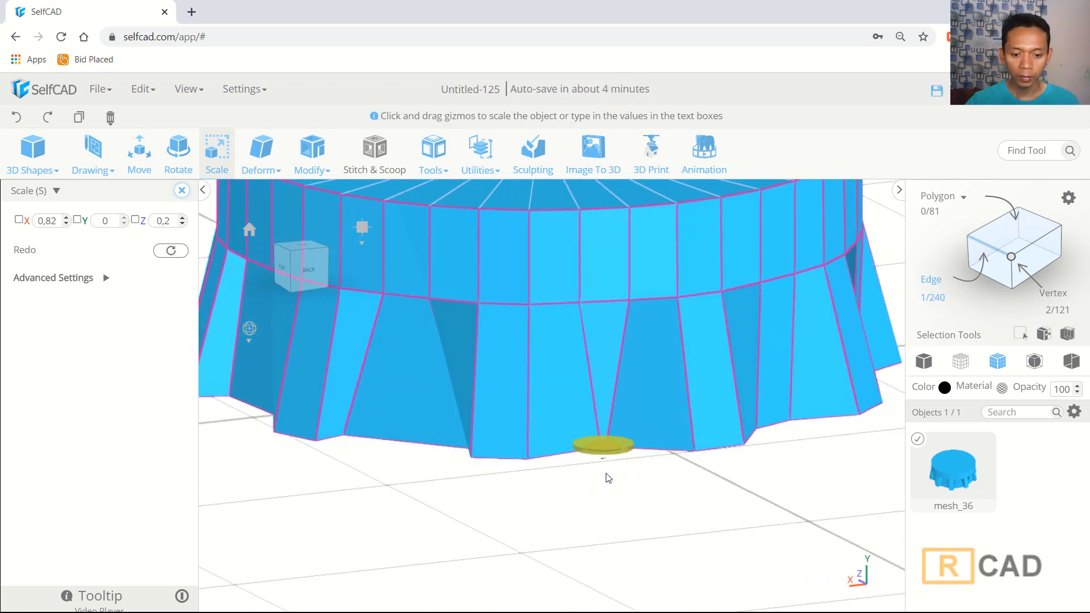
drag(606, 426, 607, 399)
- Select the next bottom skirt edges in turn and scale one uniformly
right_drag(763, 507, 723, 523)
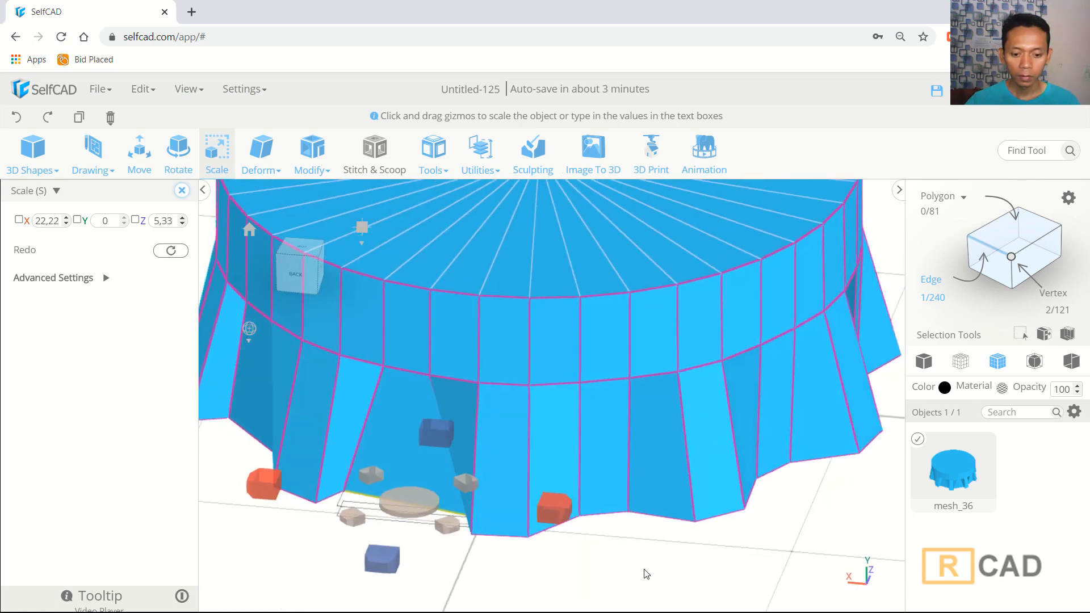
click(643, 568)
click(608, 515)
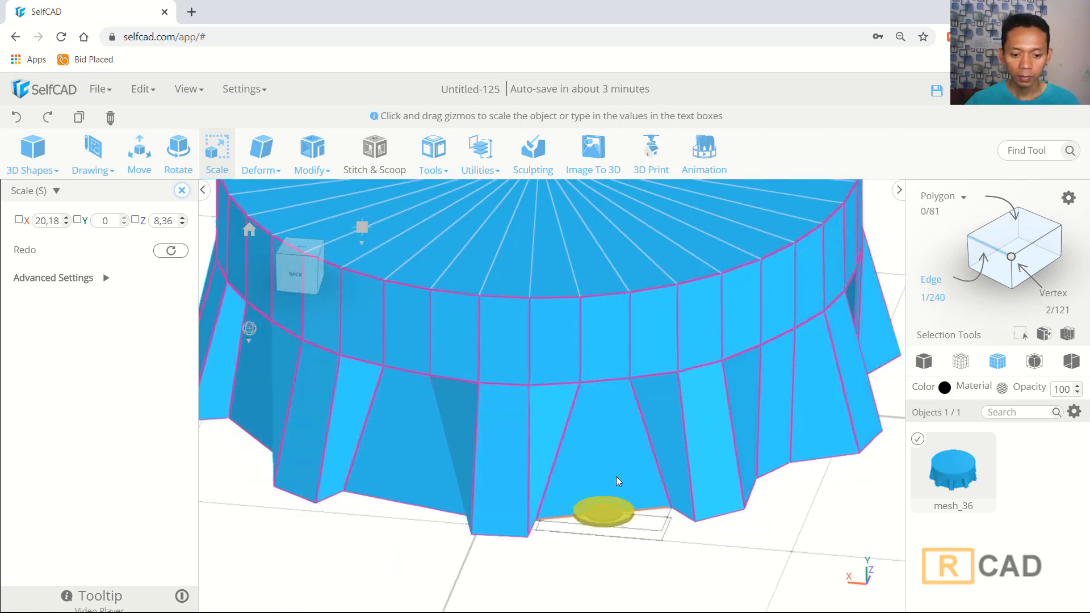
right_drag(857, 549, 712, 538)
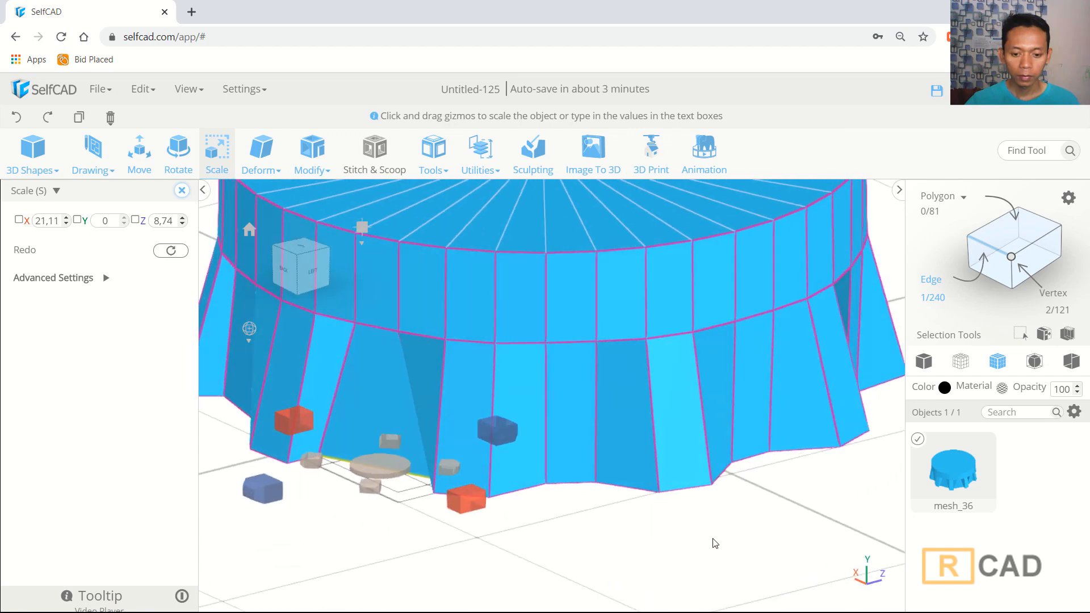
click(600, 507)
click(573, 484)
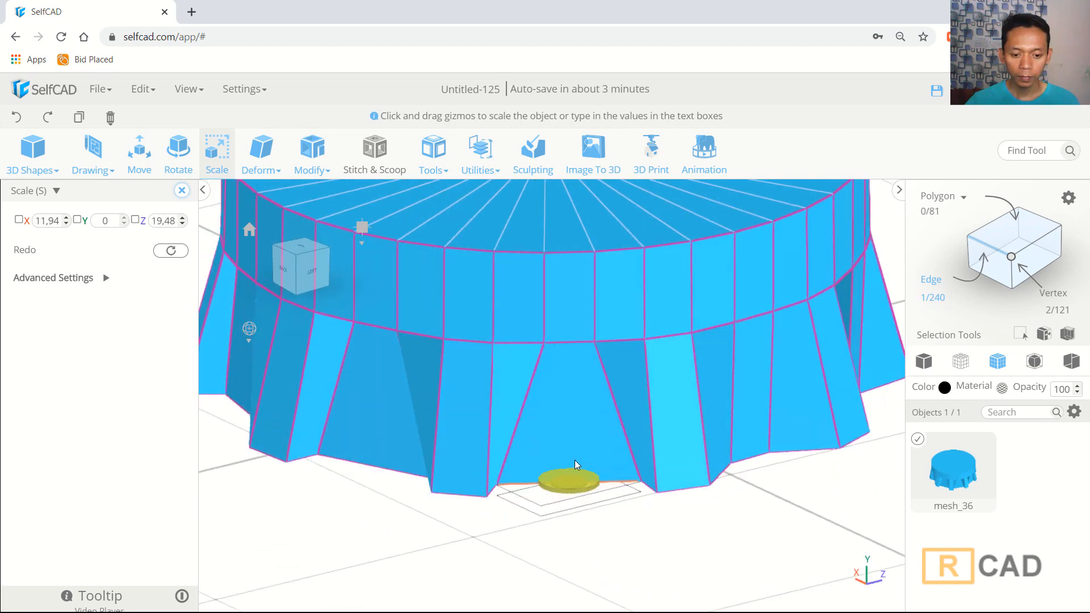
drag(575, 460, 575, 459)
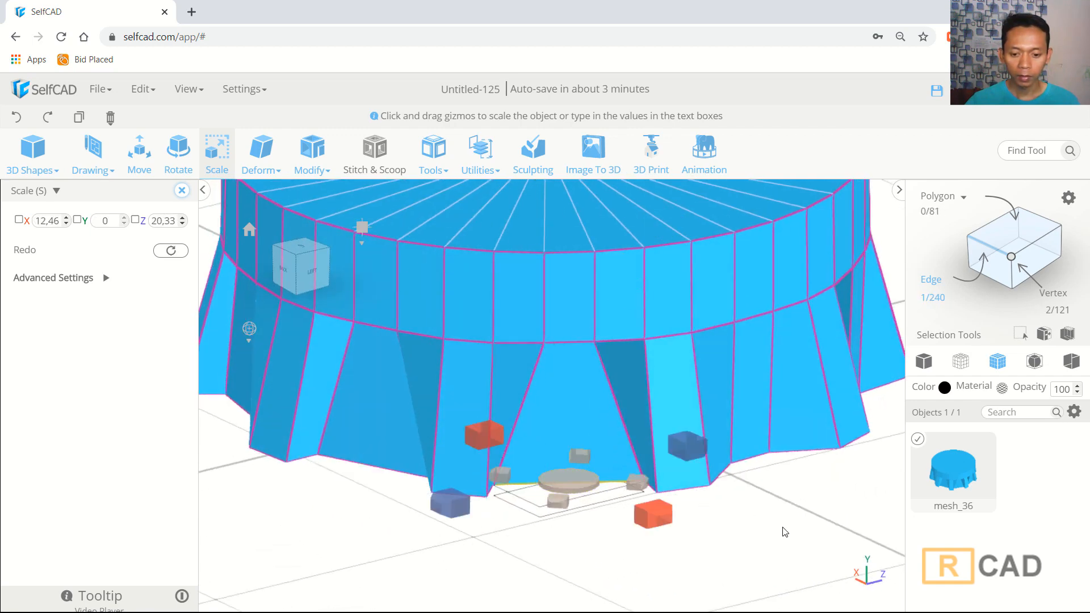
- Select two more bottom skirt edges one at a time and scale each uniformly
right_drag(782, 526, 574, 487)
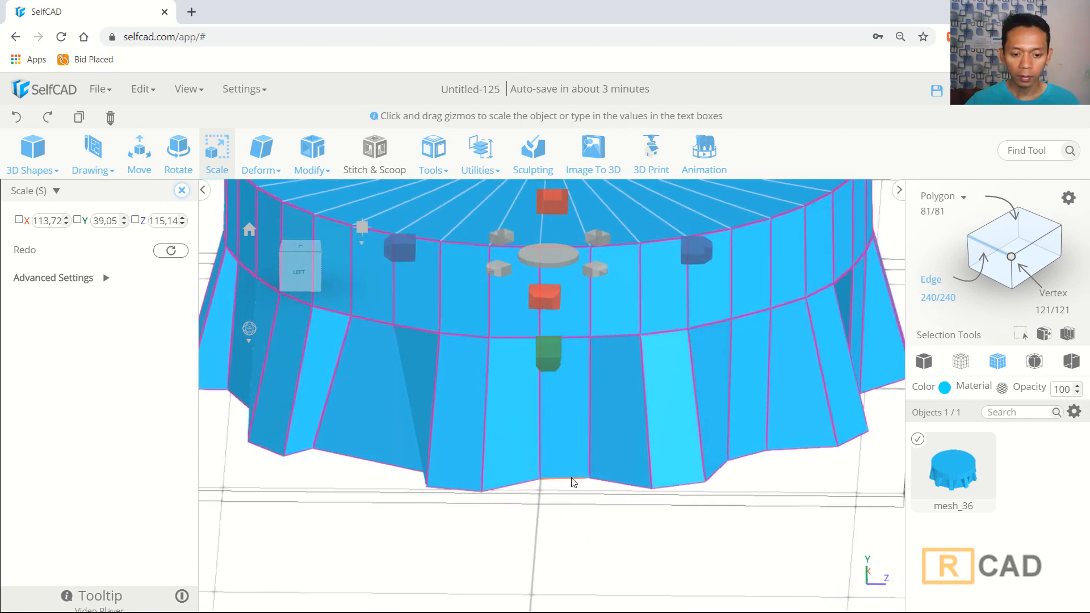
click(574, 482)
drag(574, 469, 571, 446)
right_drag(744, 507, 697, 504)
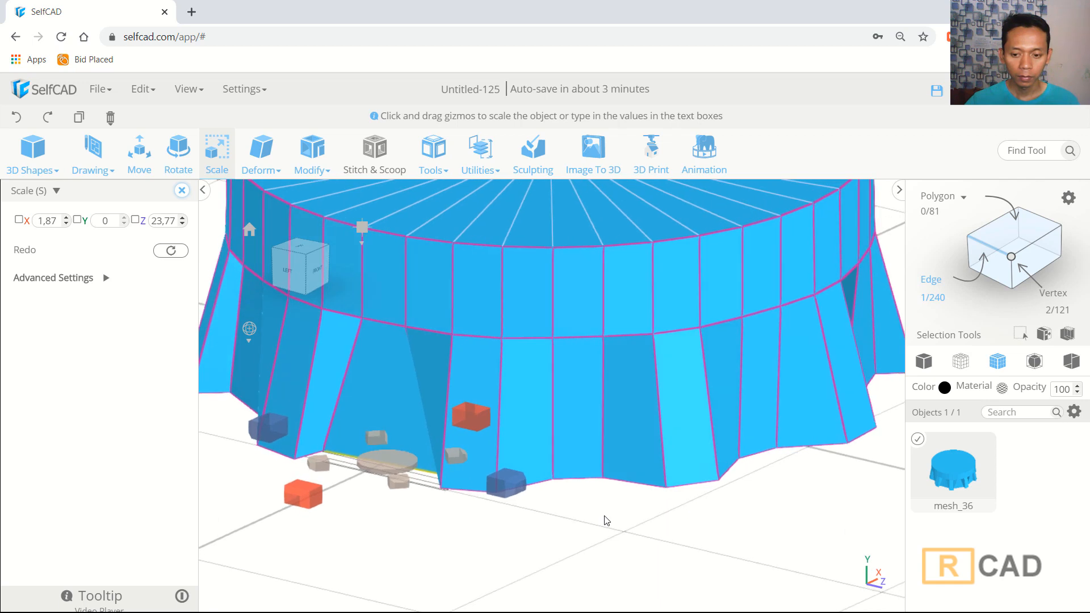
click(589, 499)
click(582, 476)
drag(581, 473, 588, 352)
right_drag(710, 459, 628, 543)
- Select the entire mesh and zoom out to inspect the whole cap shape
key(ctrl+a)
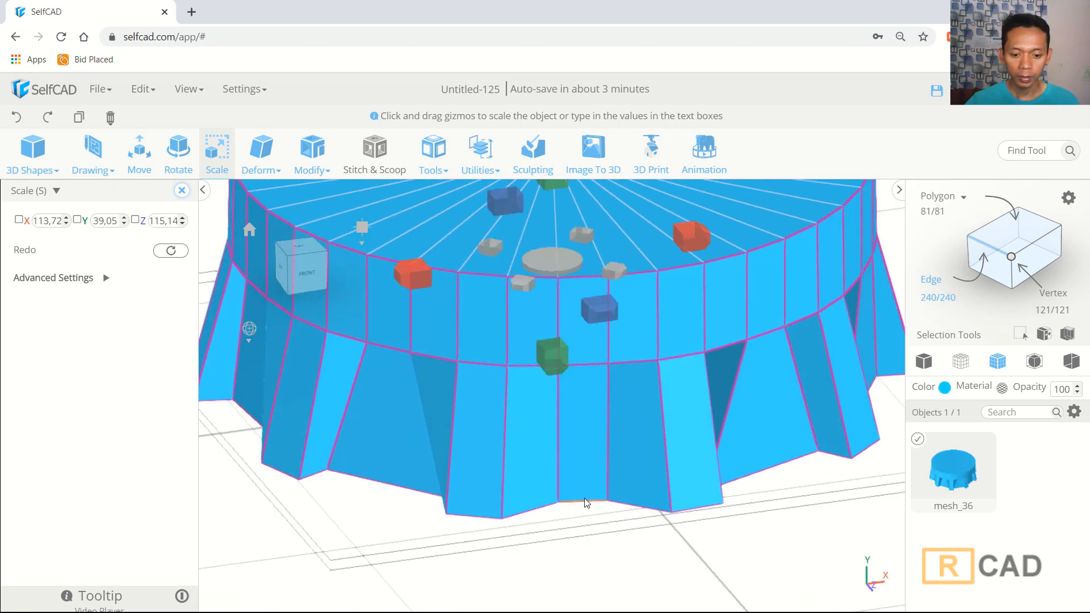
click(585, 500)
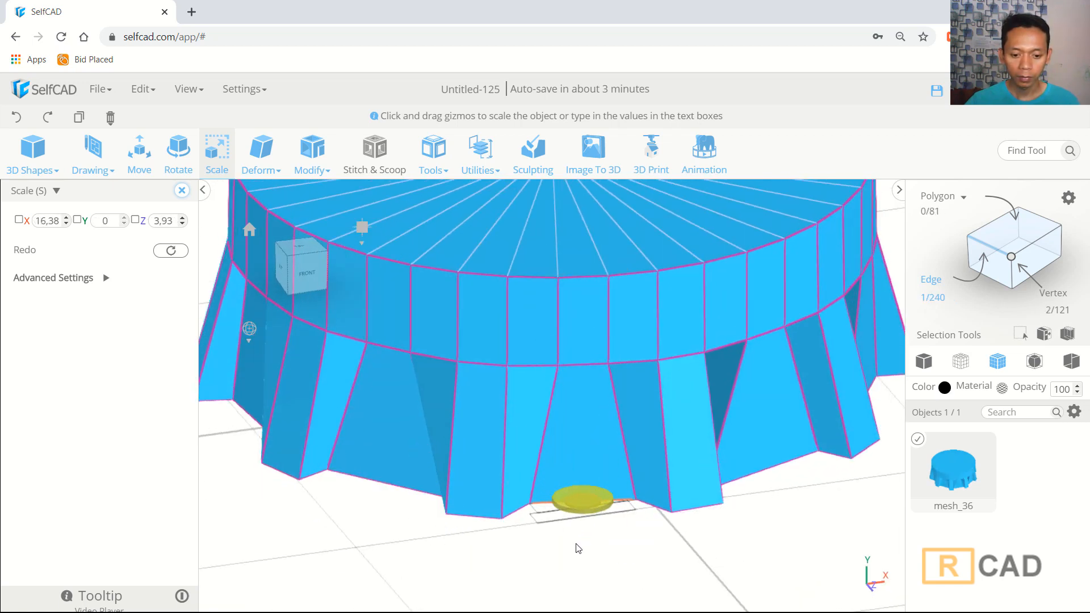
drag(578, 549, 565, 580)
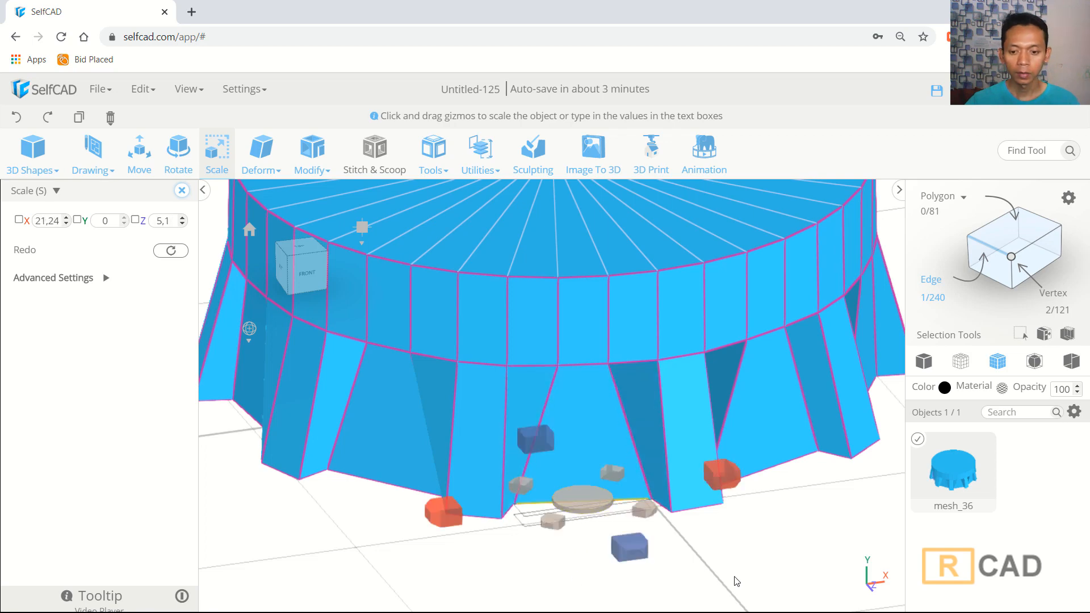
key(ctrl+a)
scroll(832, 537, down, 5)
right_drag(689, 559, 718, 555)
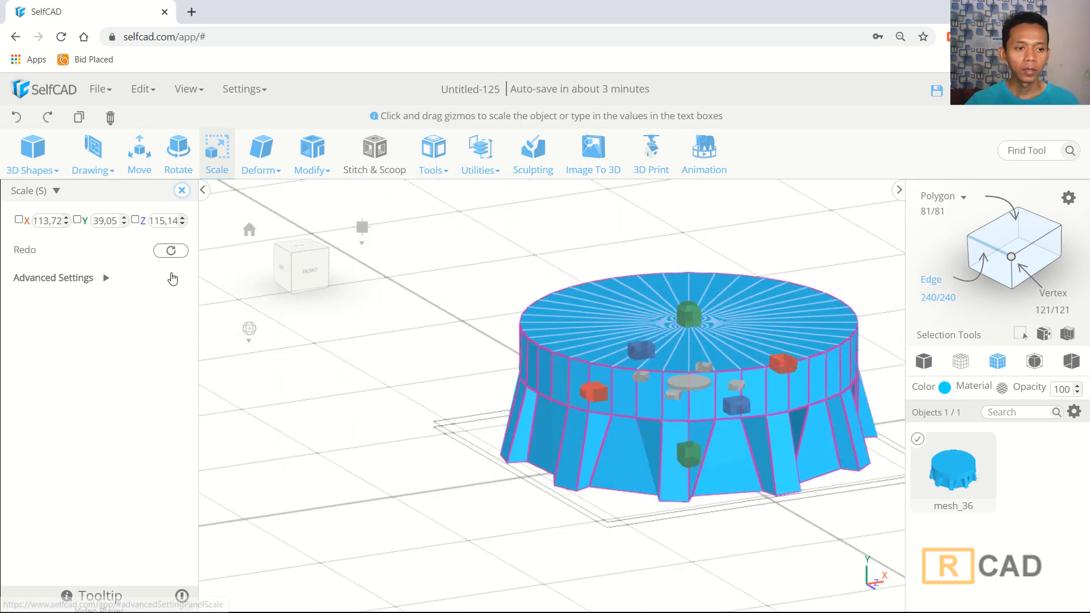
- Add an edge loop around the middle of the skirt with Add Details in Edge mode
click(314, 162)
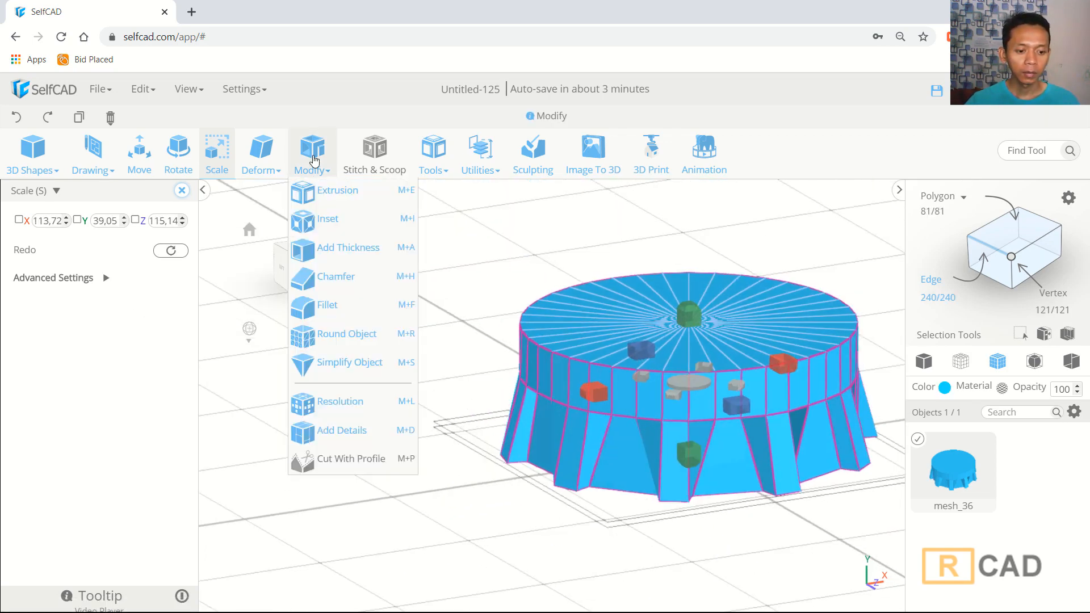
click(327, 432)
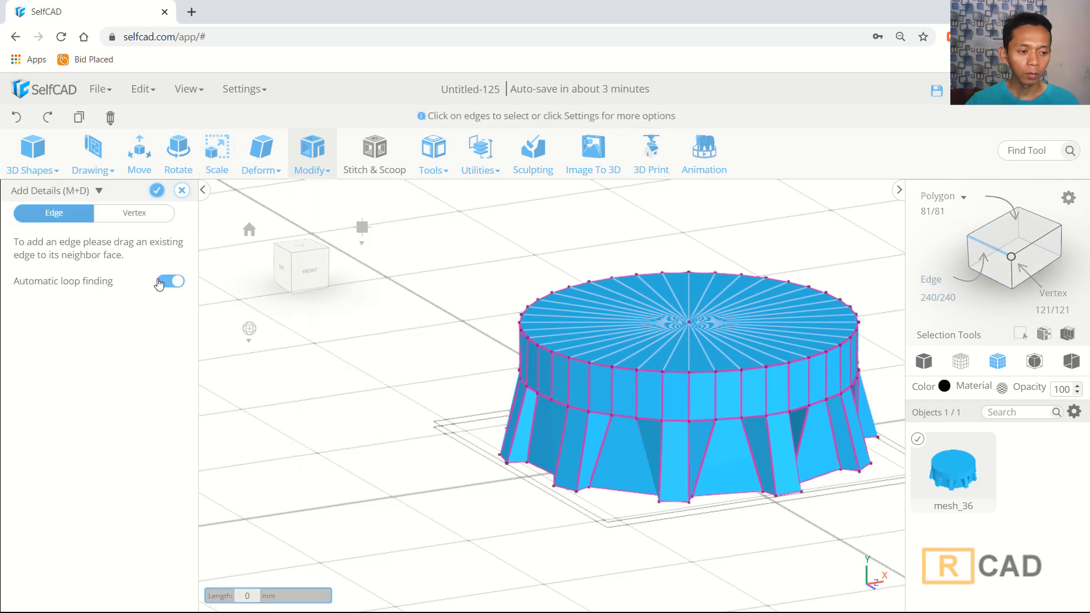
click(81, 219)
scroll(745, 409, up, 2)
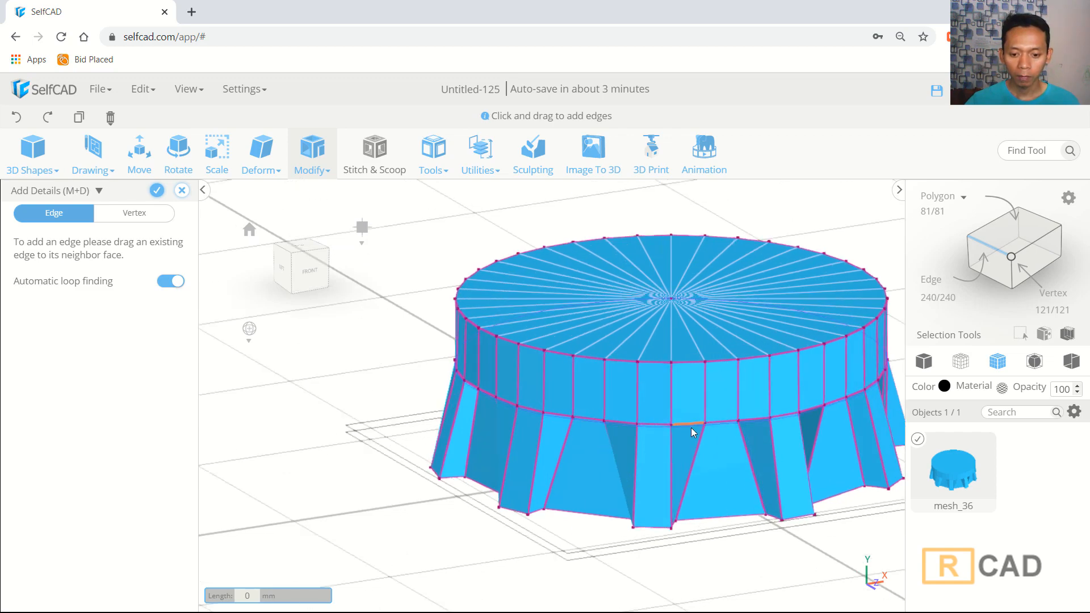
drag(689, 428, 684, 460)
right_drag(290, 420, 286, 405)
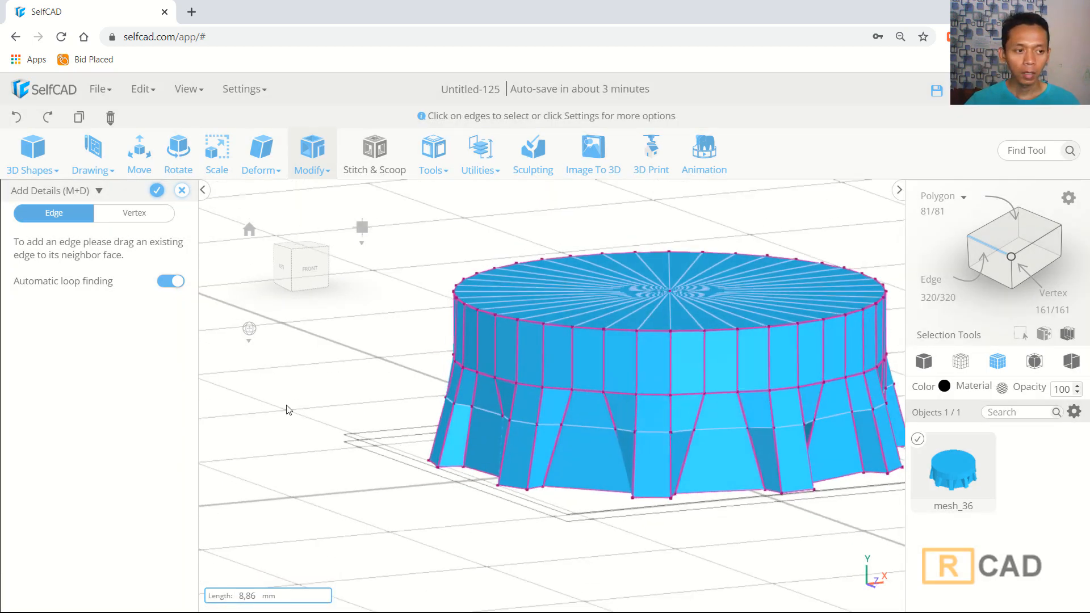
click(160, 192)
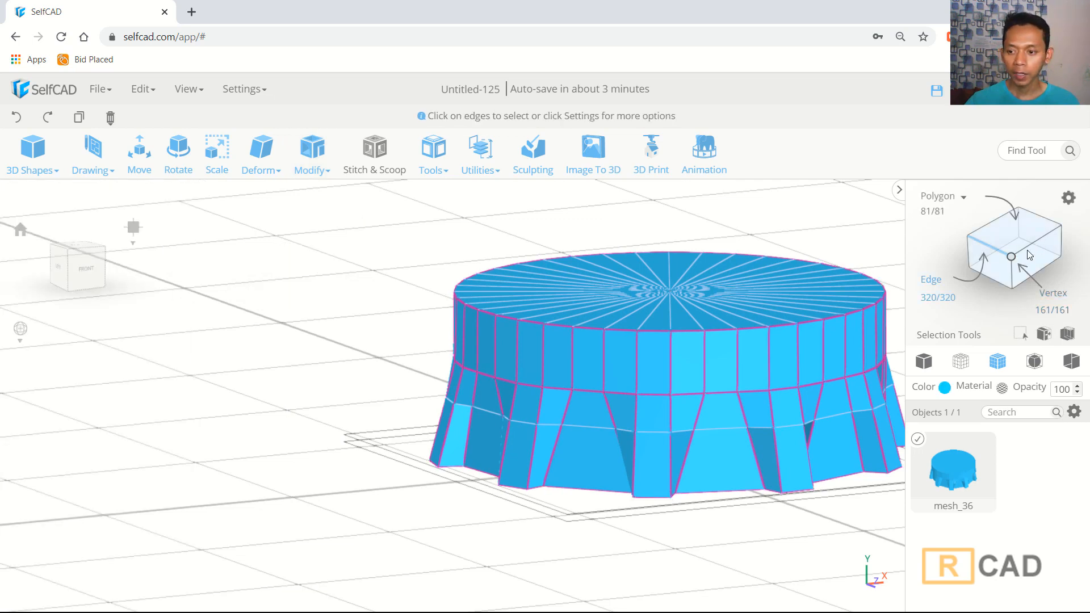
- In vertex mode, box-select the new middle vertex ring from the front wireframe view
click(1012, 256)
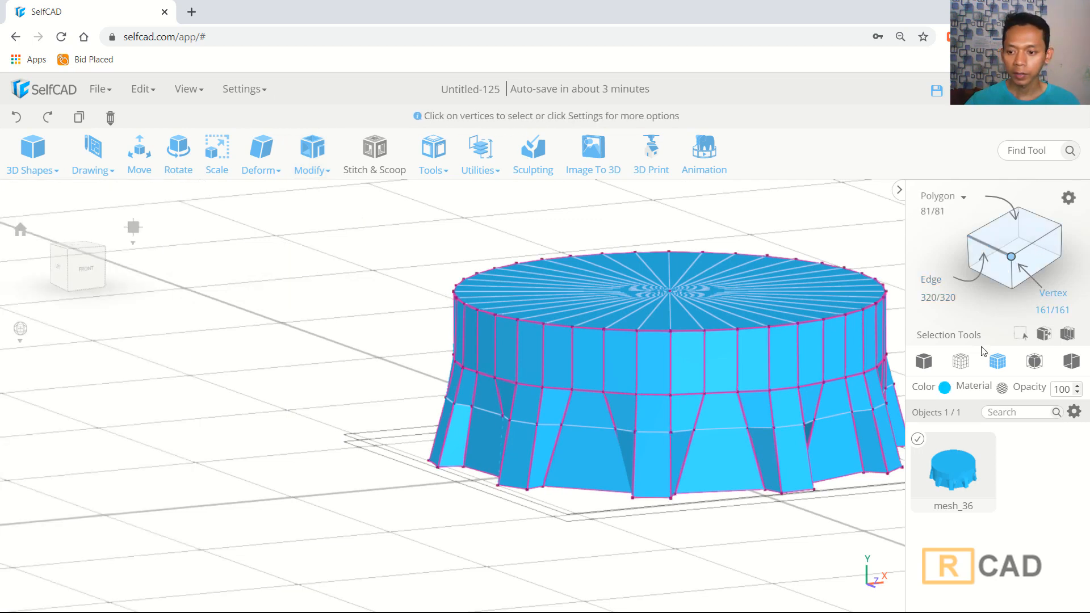
click(960, 367)
middle_drag(852, 393, 700, 351)
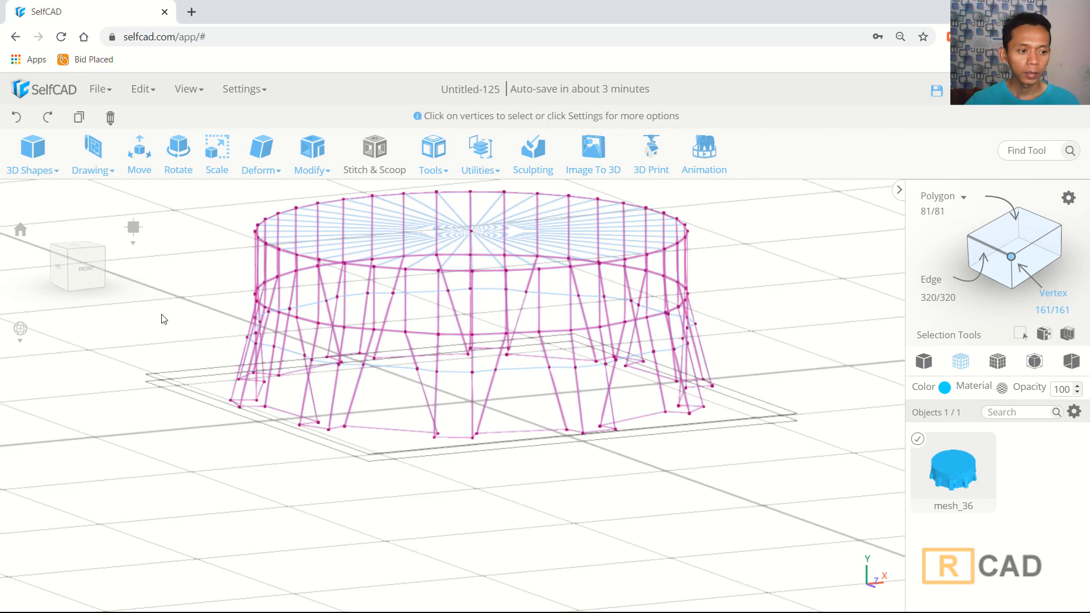
click(93, 271)
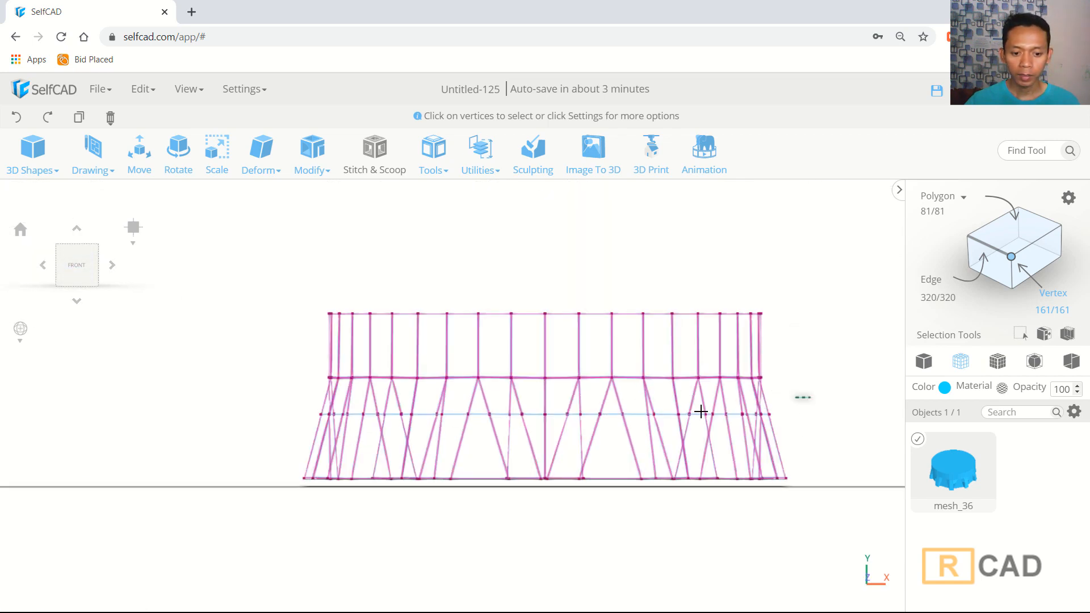
drag(809, 396, 282, 426)
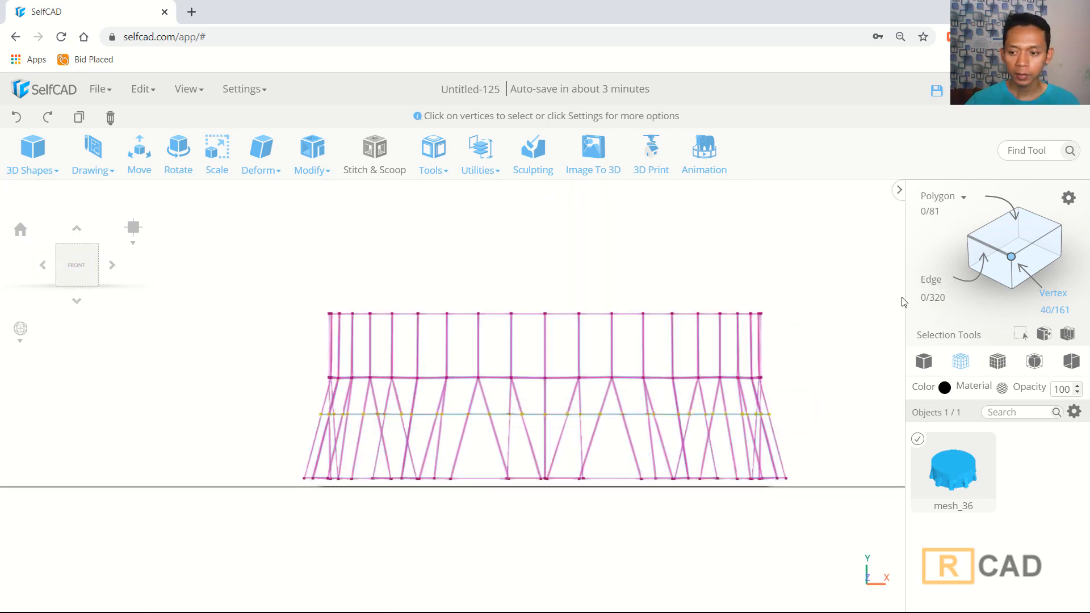
click(990, 360)
right_drag(824, 335, 799, 356)
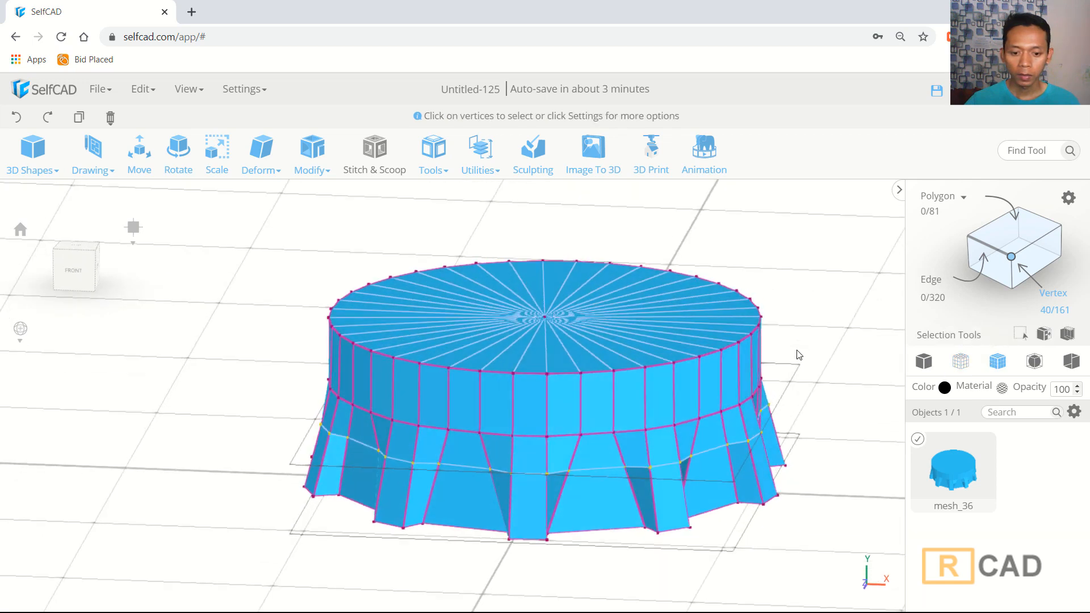
- Scale the middle vertex ring uniformly with the Scale tool
click(222, 163)
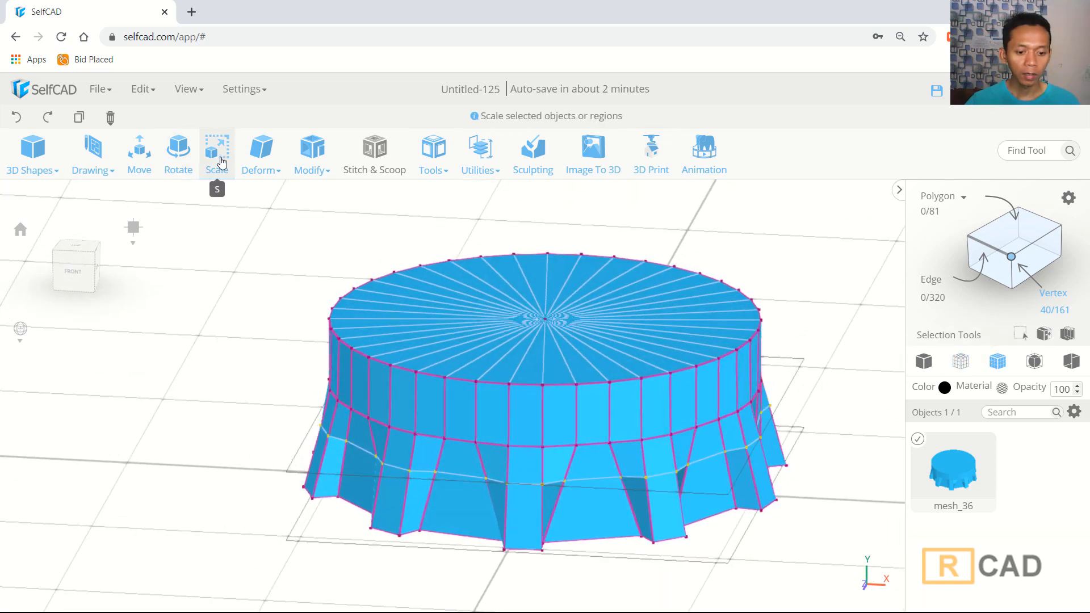
click(222, 164)
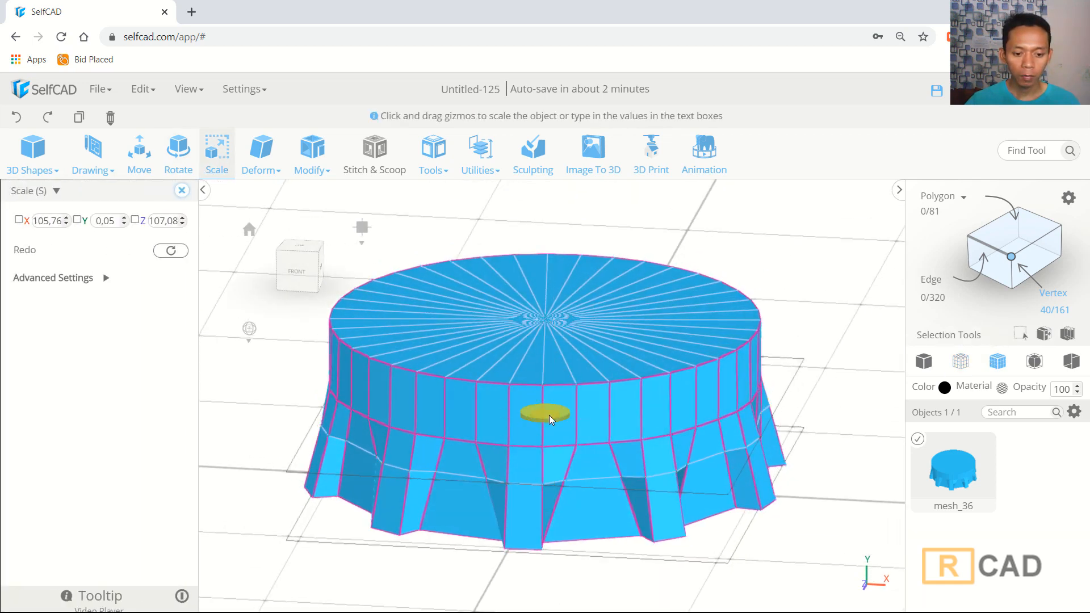
drag(550, 416, 549, 422)
click(829, 379)
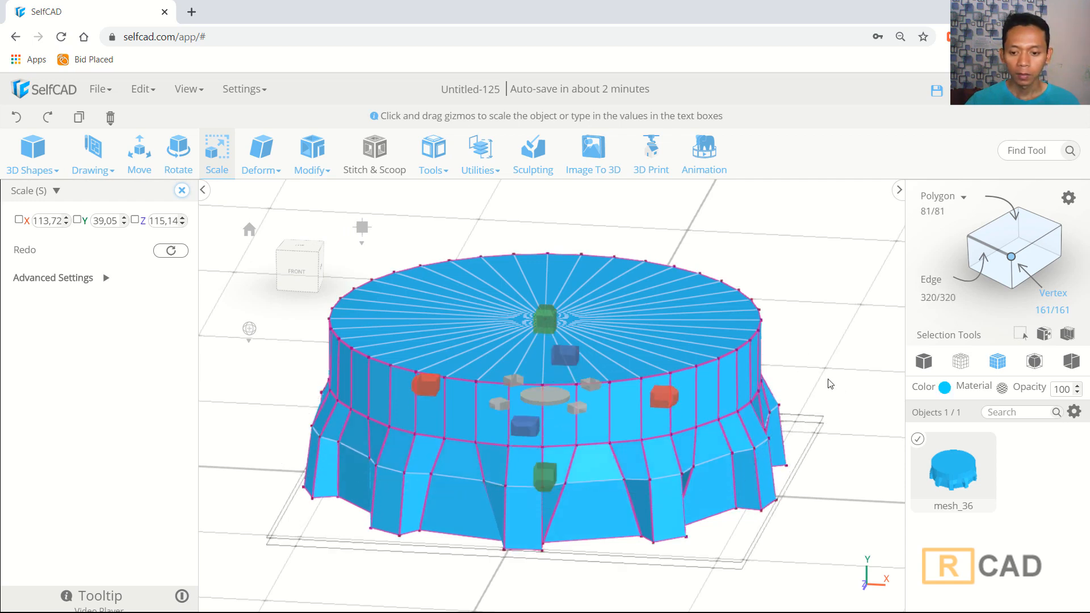
- Switch to polygon selection, select the top face and scale it uniformly
right_drag(821, 371, 821, 362)
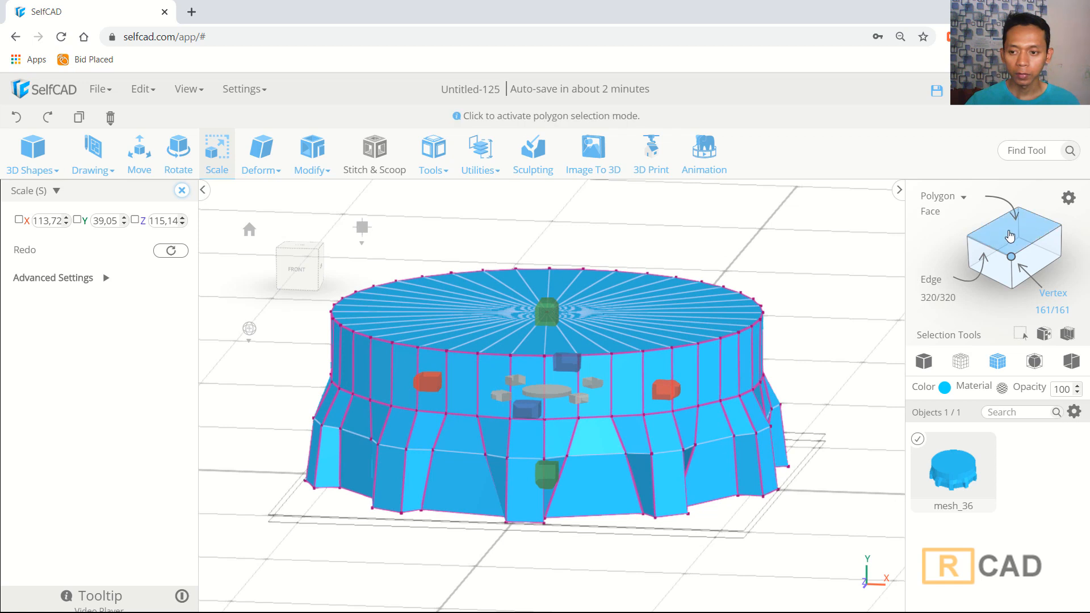
click(989, 247)
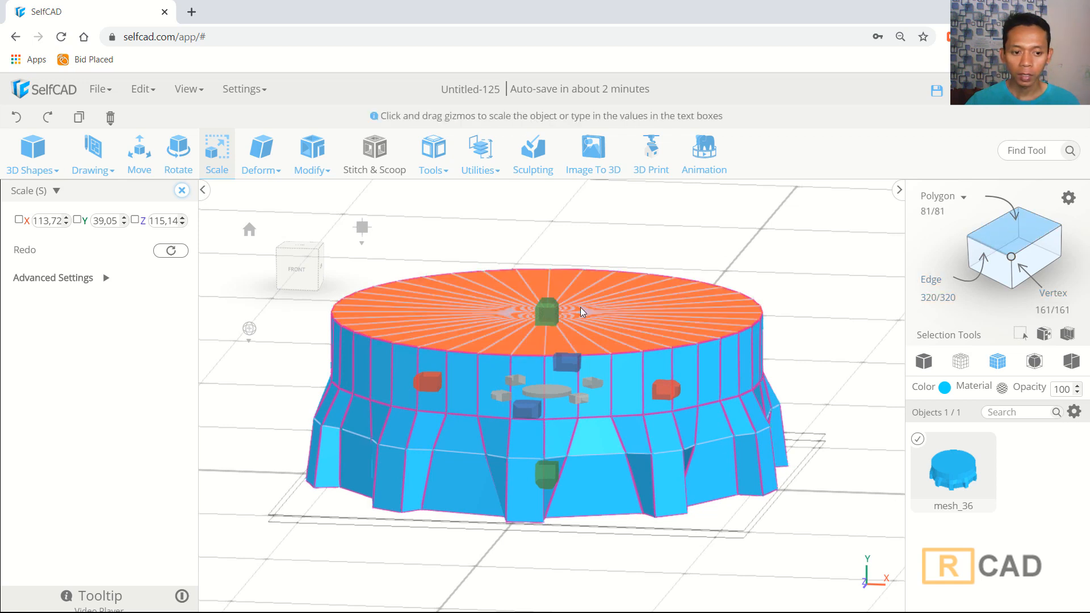
click(584, 308)
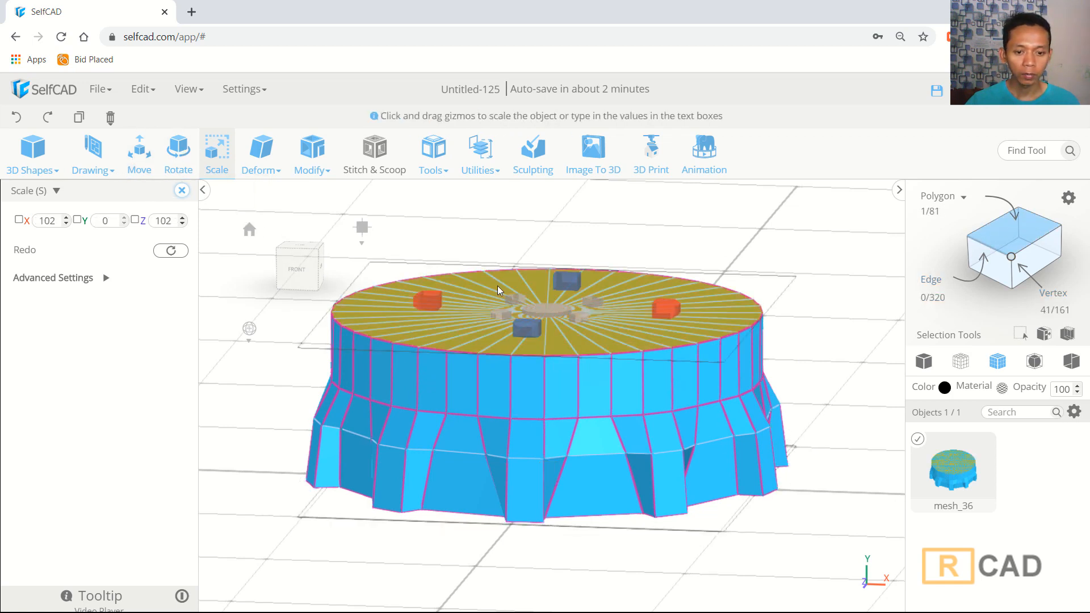
drag(543, 312, 547, 301)
- Move the top face down along Y with the Move tool
click(143, 161)
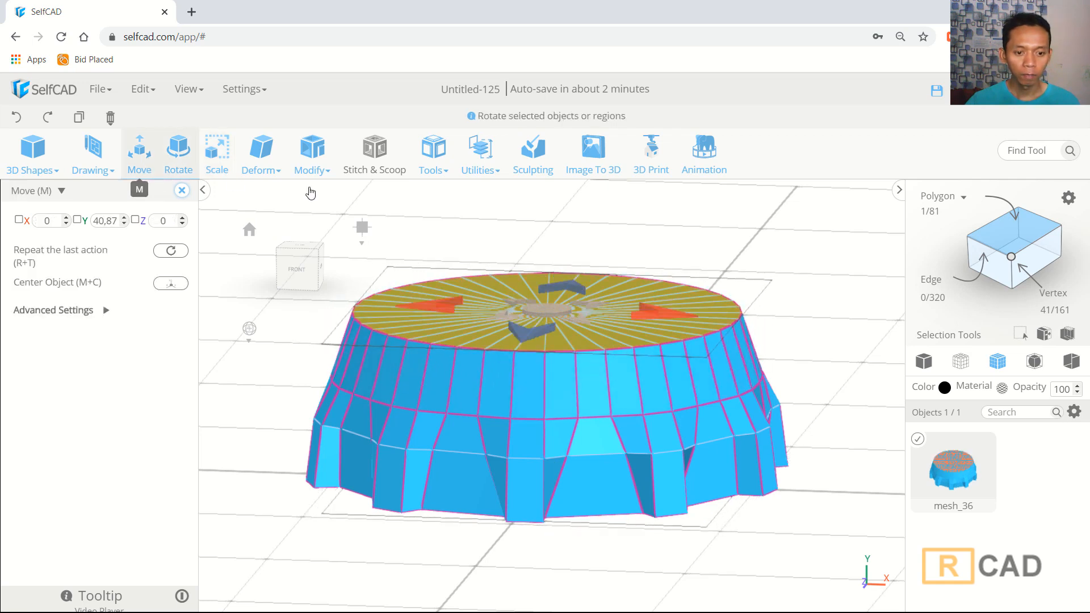
scroll(547, 265, down, 2)
middle_drag(547, 268, 548, 333)
drag(550, 215, 551, 235)
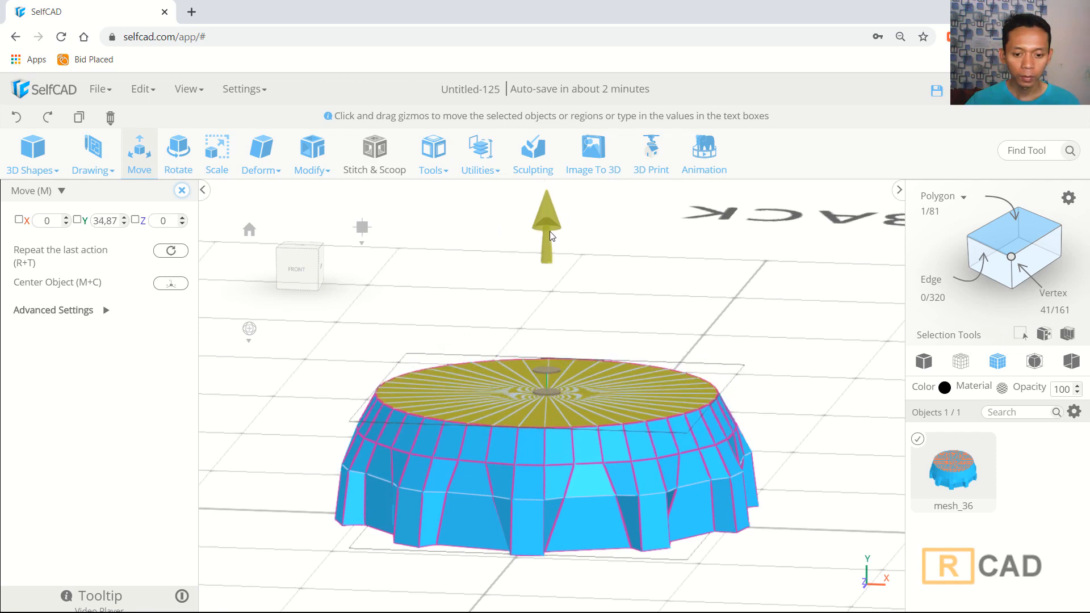
- Inset the top face by about 7.37 with the Inset tool and confirm the changes
key(m+i)
click(312, 162)
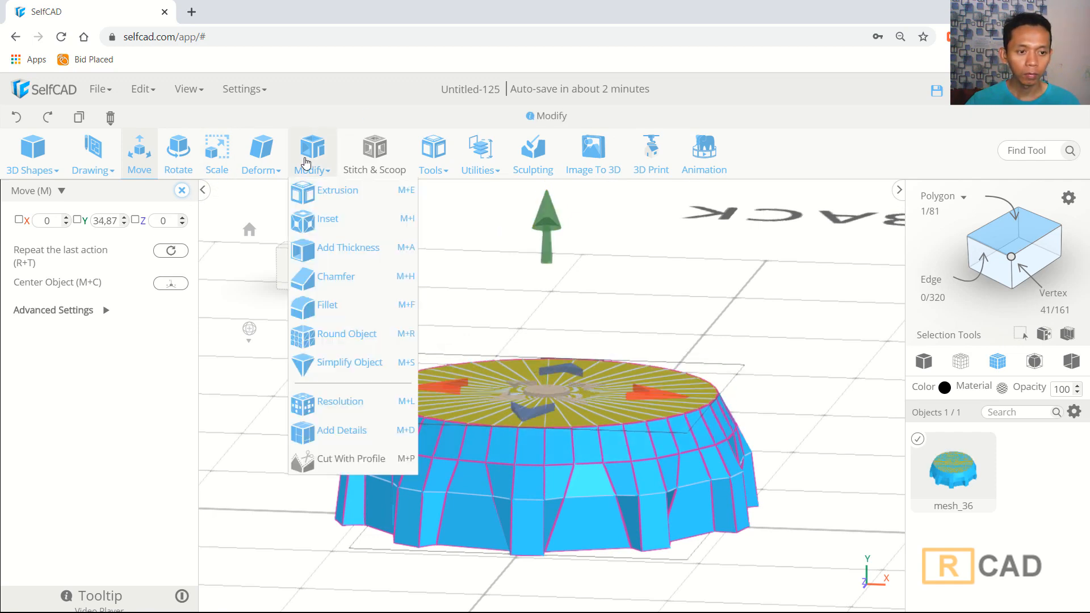
click(339, 222)
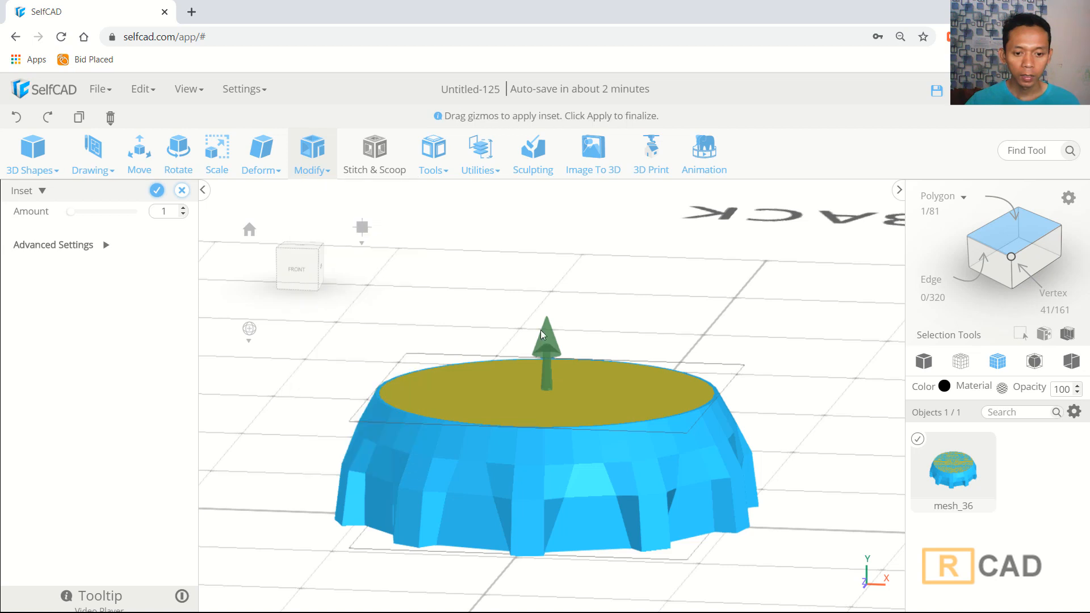
drag(550, 327, 551, 318)
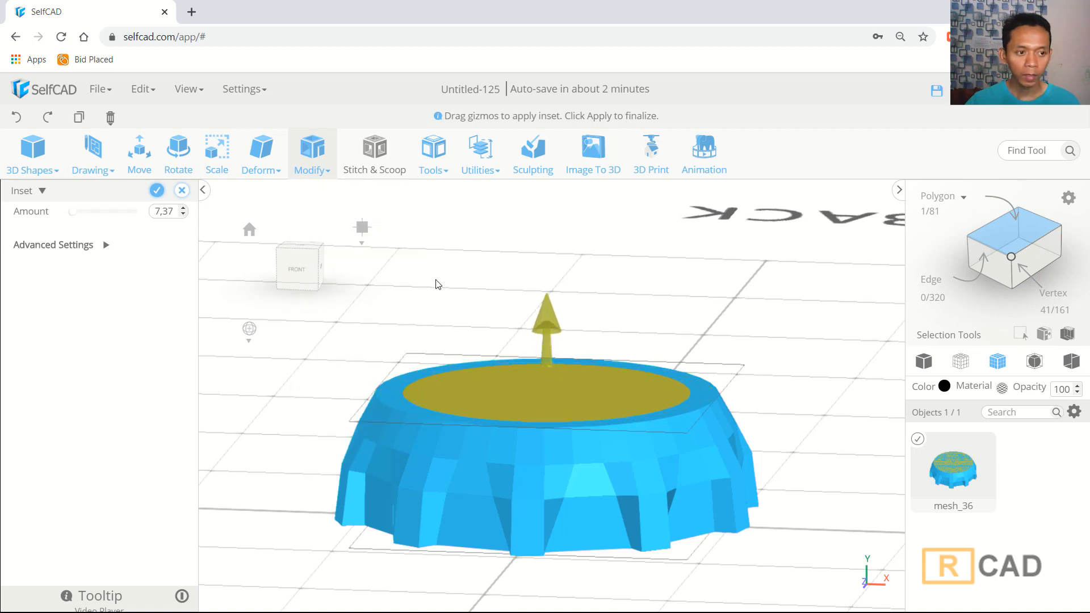
click(139, 151)
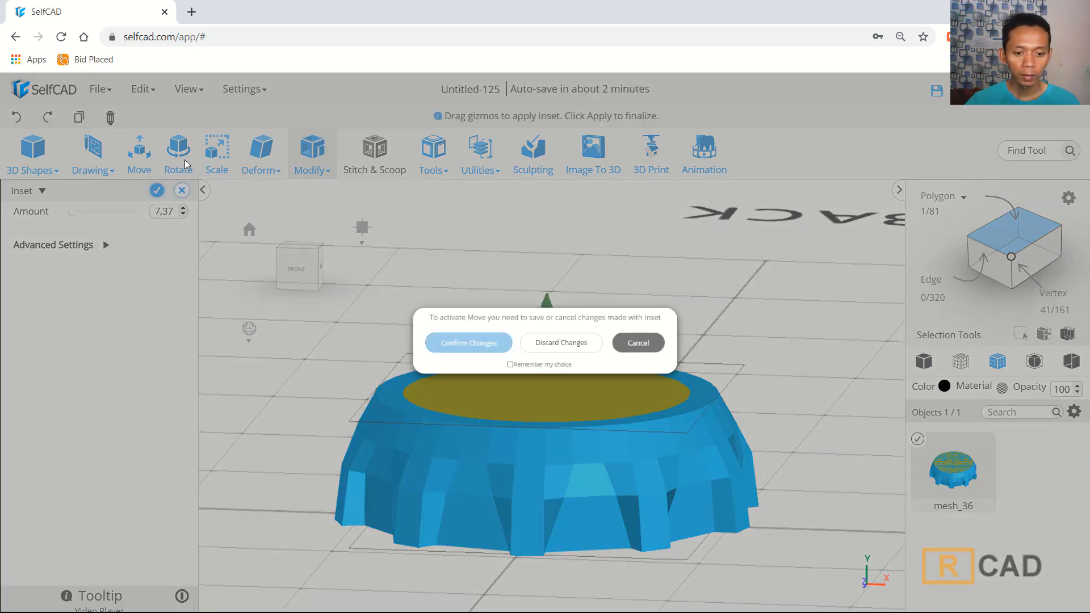
click(445, 343)
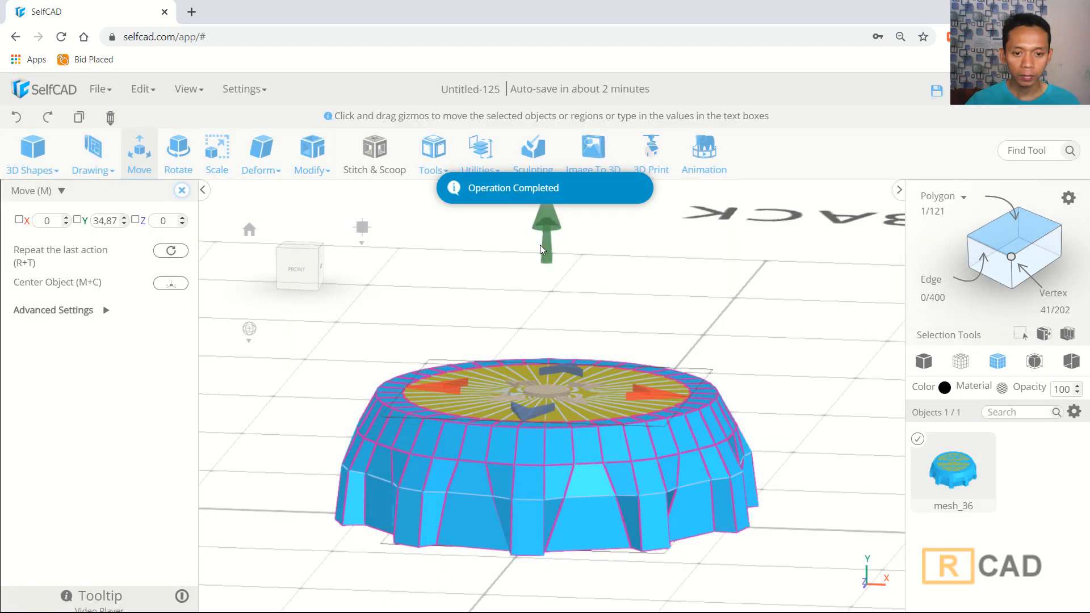
- In front wireframe vertex view, box-select the upper vertices of the cap and move them slightly up
drag(547, 243, 545, 234)
scroll(726, 324, down, 4)
right_drag(763, 345, 827, 360)
click(798, 383)
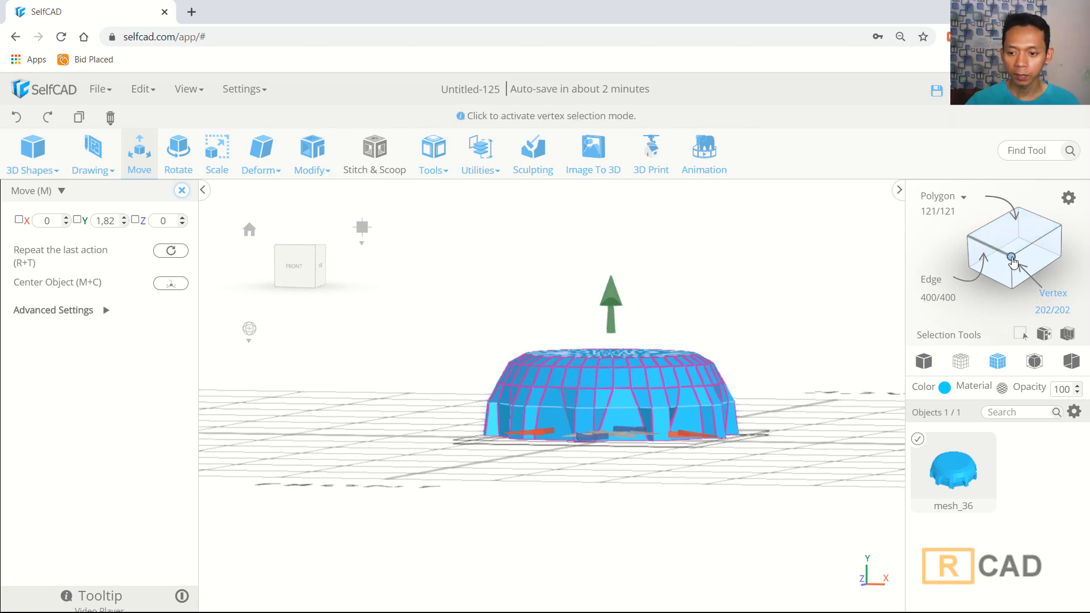
click(961, 362)
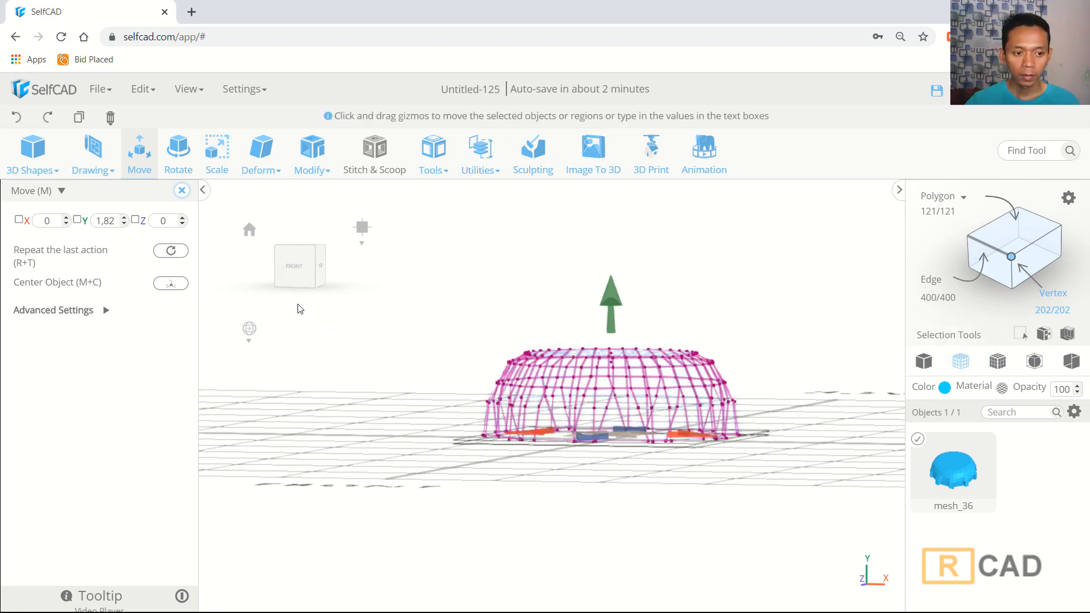
click(293, 268)
drag(761, 299, 384, 383)
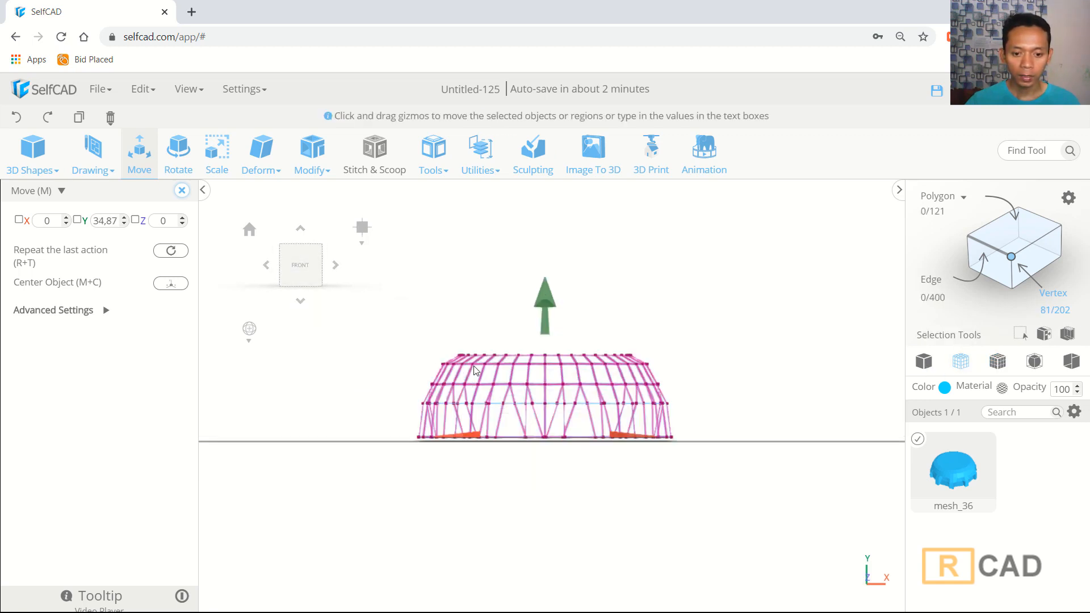
middle_drag(696, 331, 699, 348)
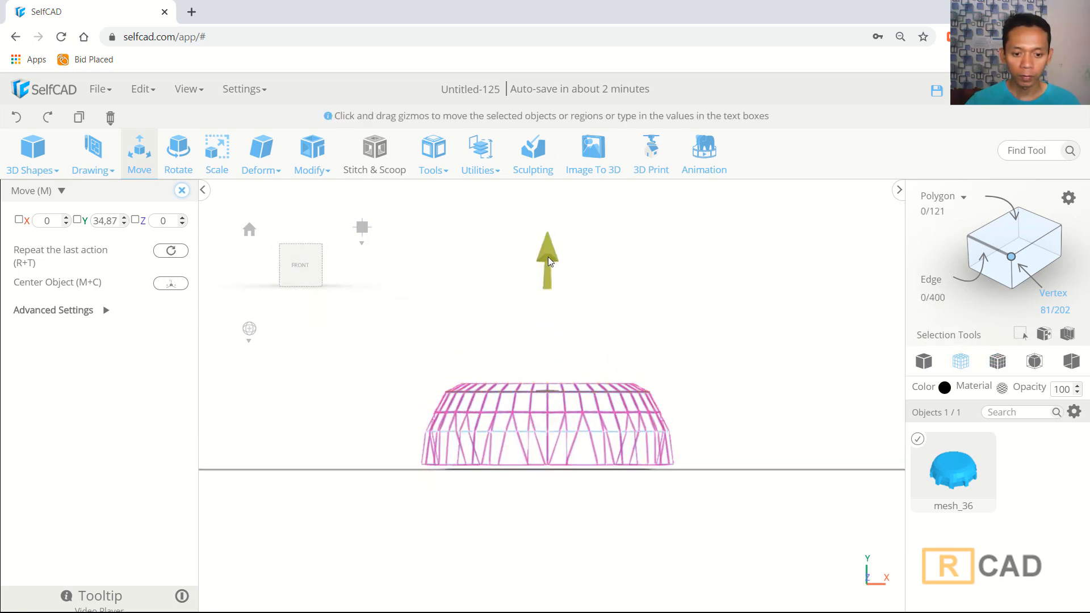
drag(548, 257, 548, 251)
- Preview a Round Object smoothing of the cap at smoothness 4 and discard it
right_drag(725, 331, 720, 353)
click(732, 351)
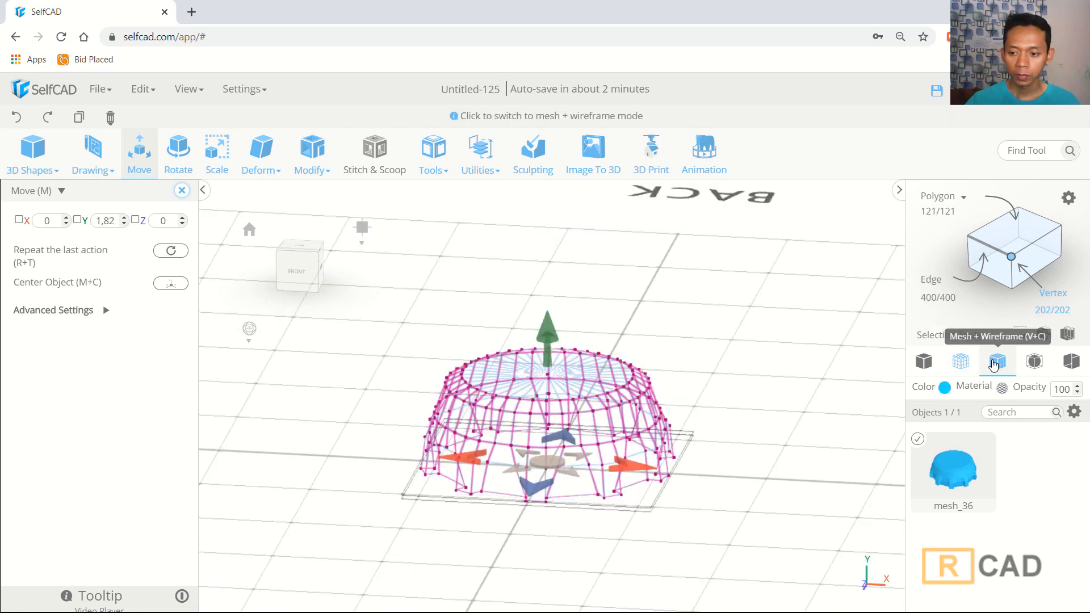
click(998, 361)
right_drag(718, 346, 732, 375)
scroll(722, 362, down, 3)
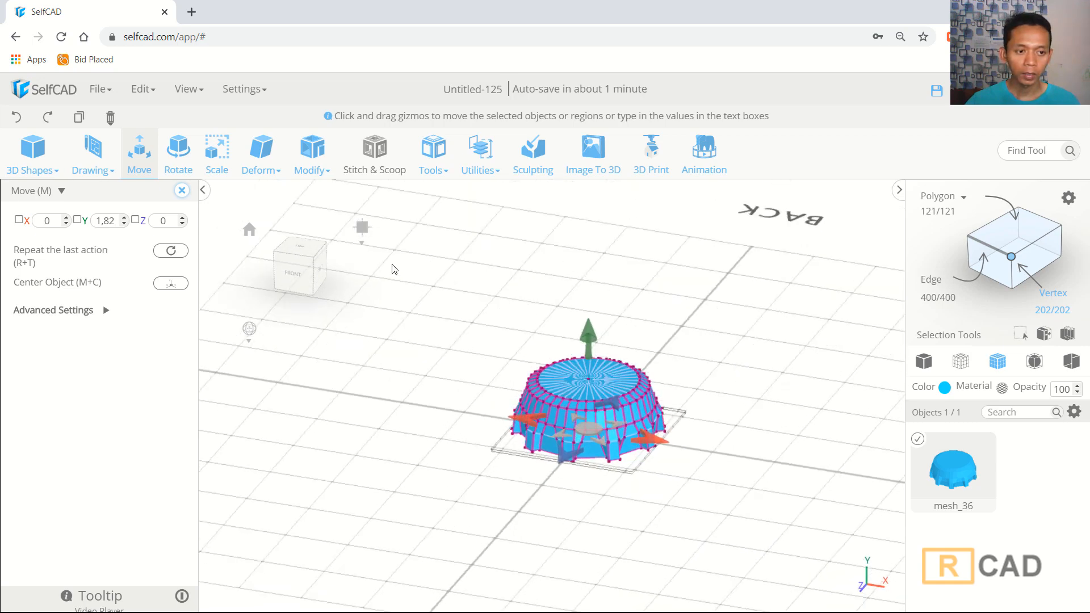
click(311, 155)
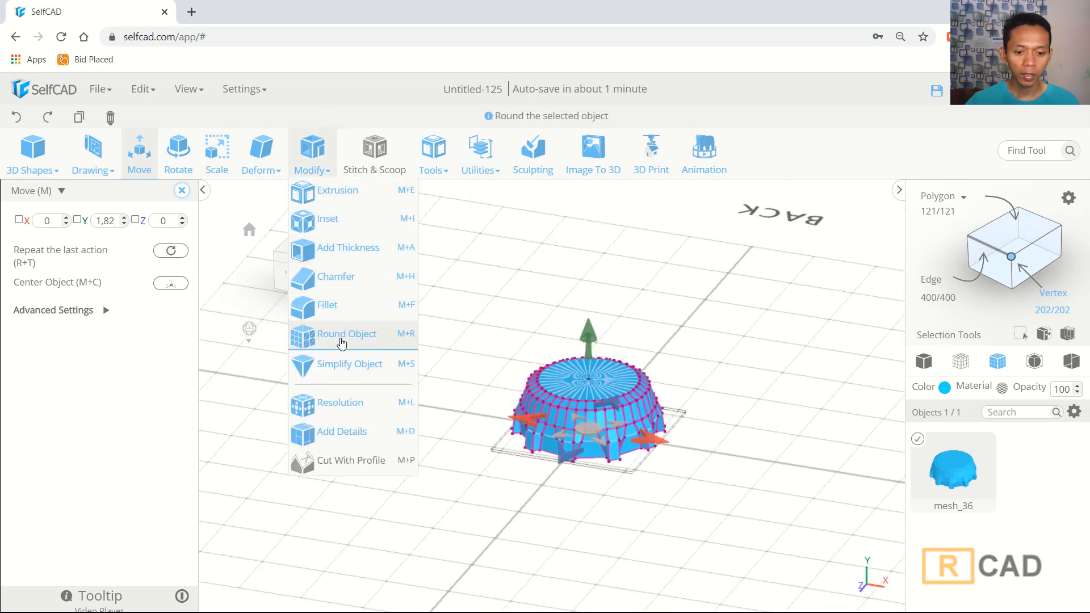
click(333, 340)
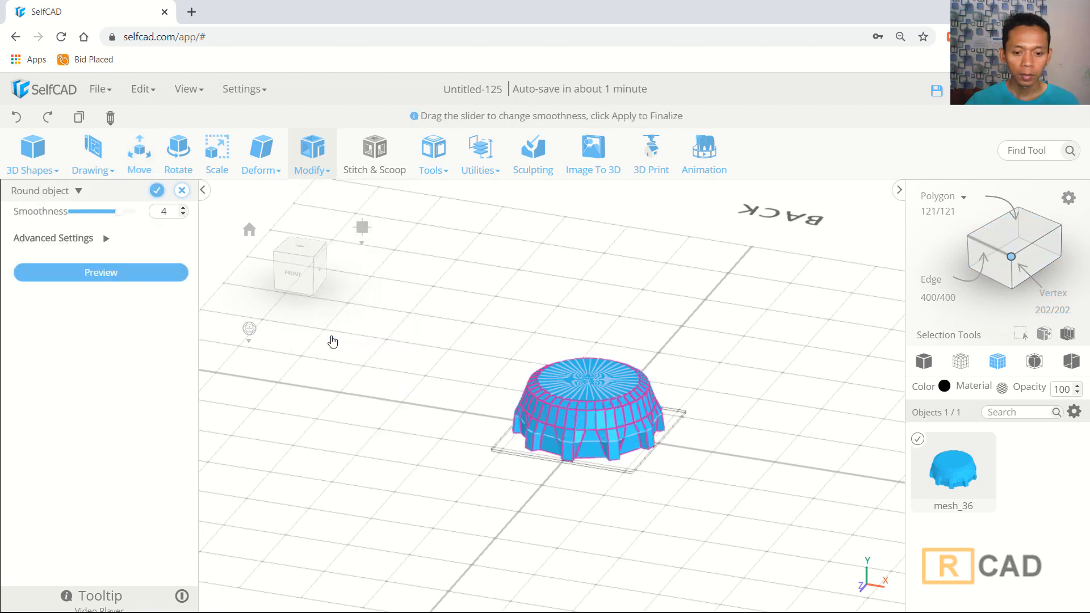
click(146, 278)
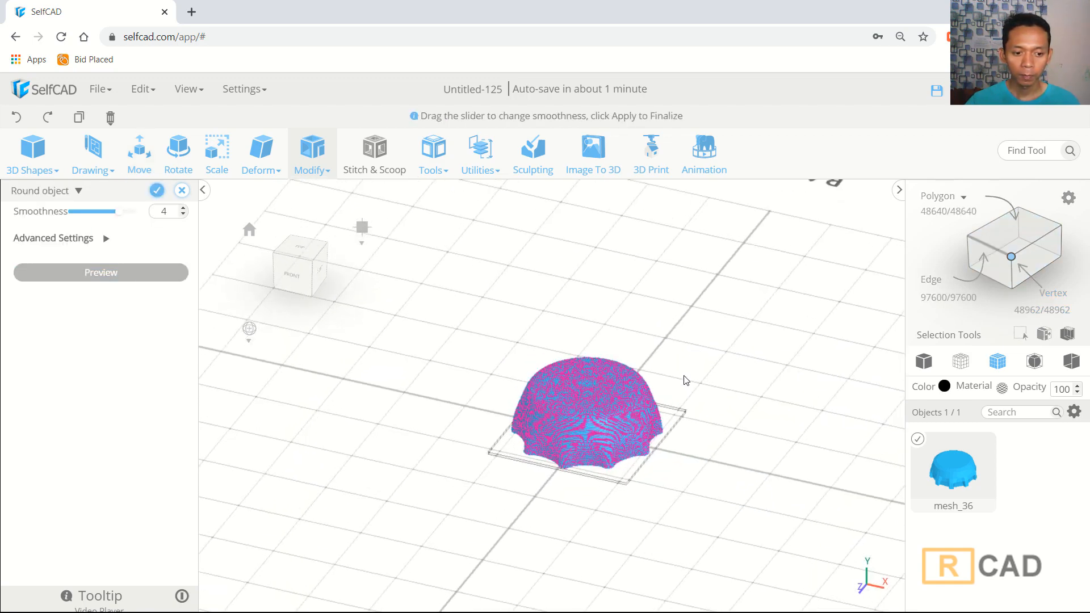
click(928, 364)
right_drag(653, 363, 502, 318)
click(182, 192)
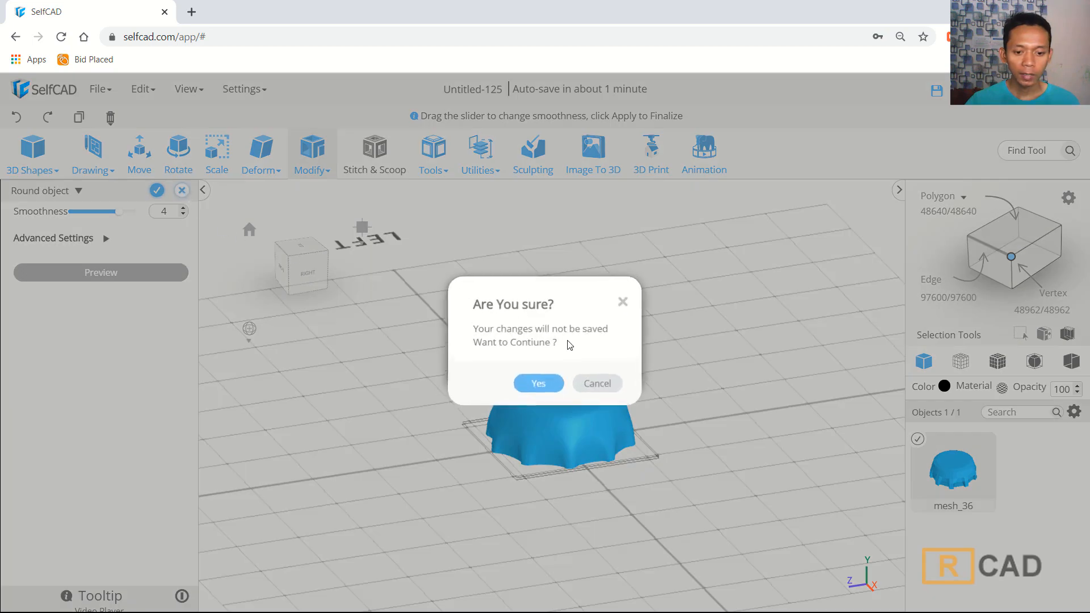
click(539, 384)
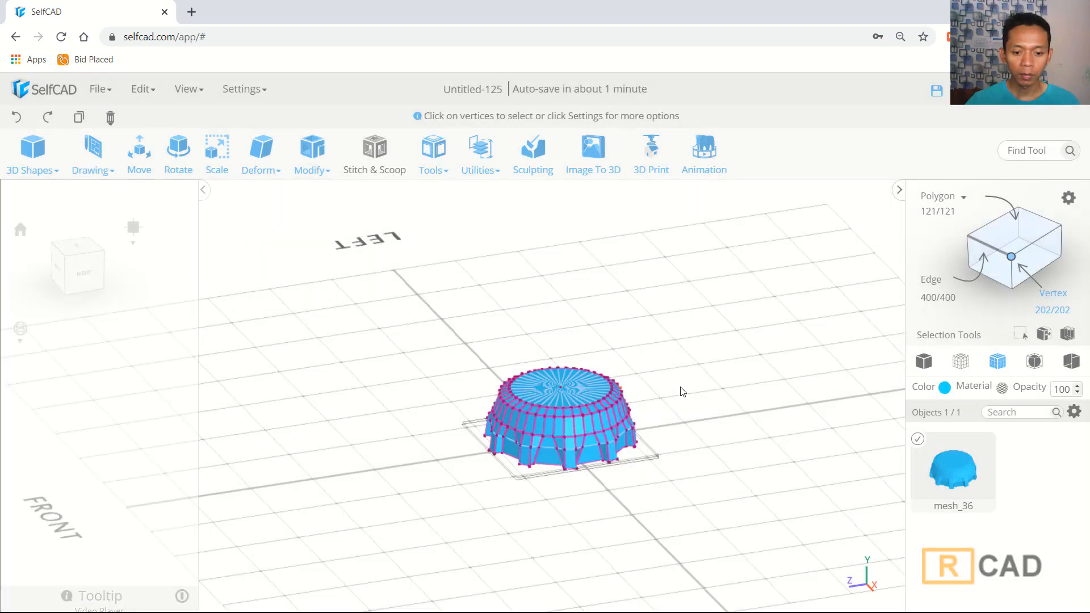
- Give the cap a wall thickness of -3 with Add Thickness
right_drag(679, 390, 423, 249)
click(312, 156)
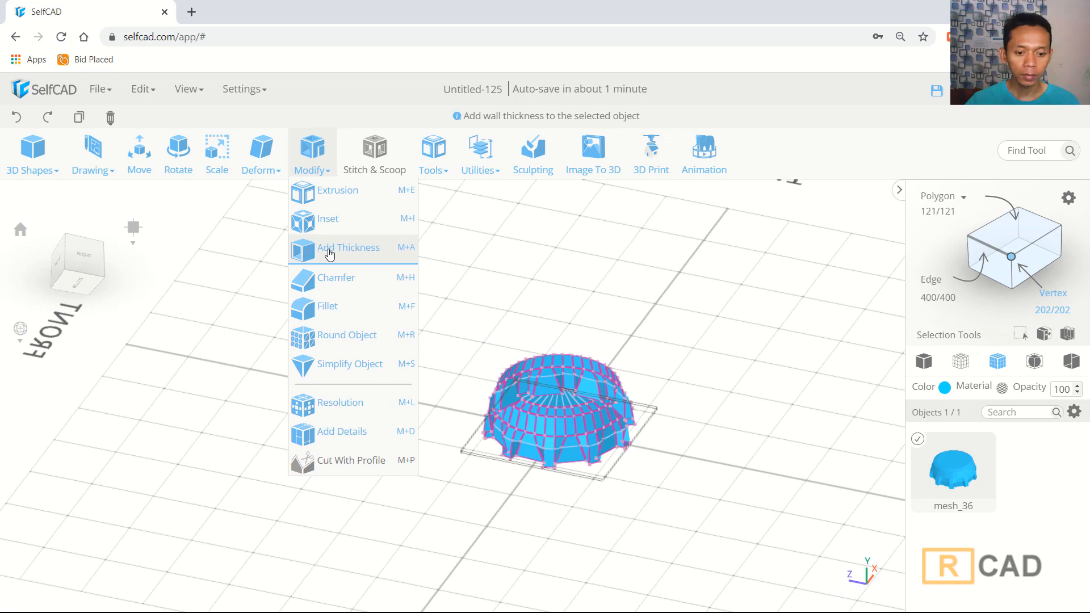
click(329, 252)
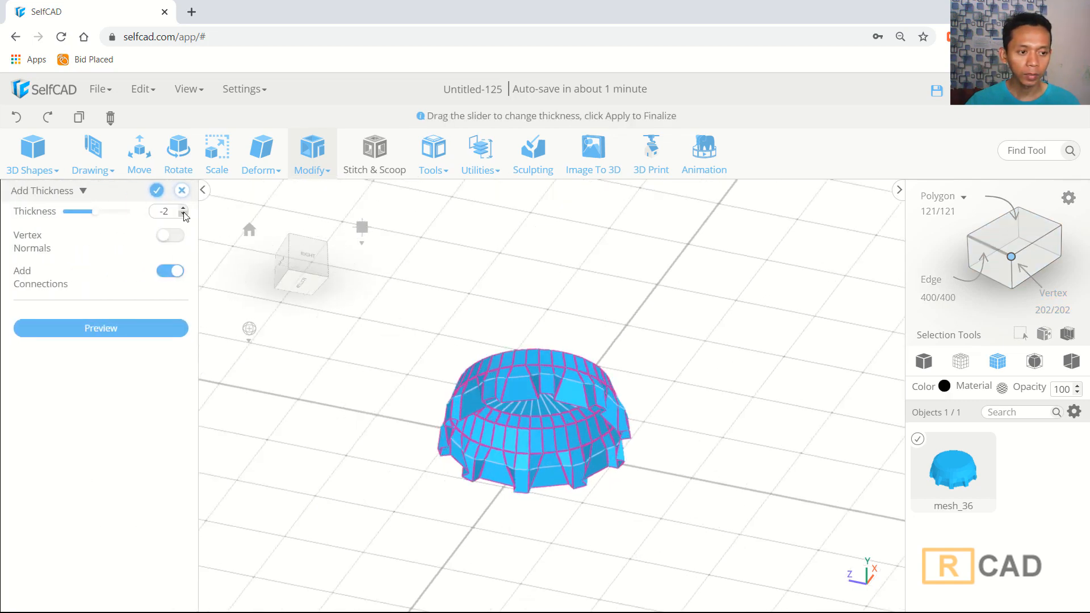
click(183, 213)
right_drag(642, 367, 641, 330)
click(158, 191)
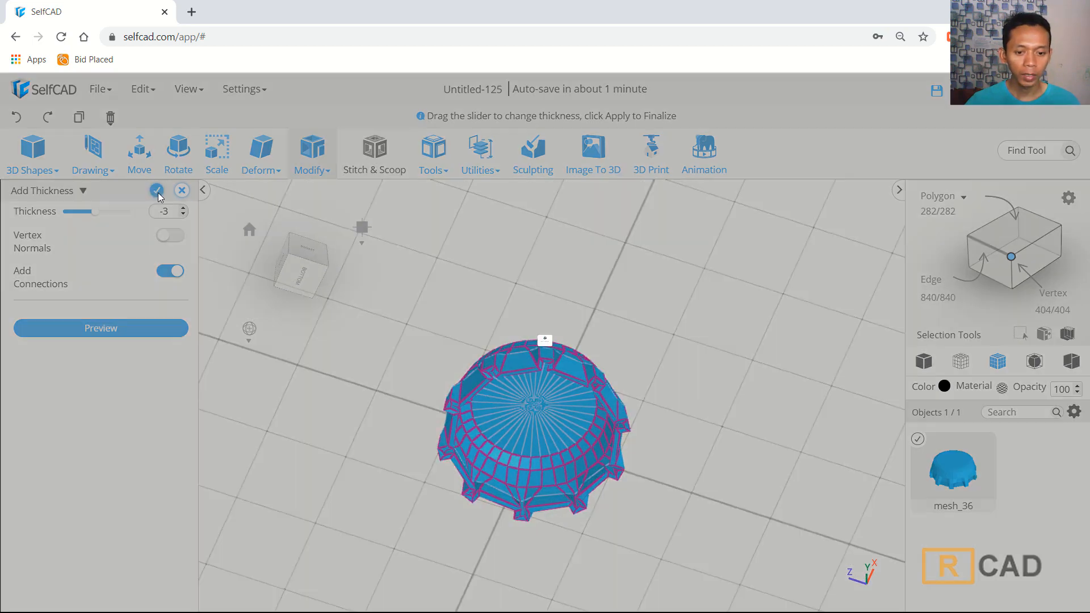
- In face selection mode with loop selection enabled, select the face loop around the inner rim of the shell
scroll(525, 341, up, 5)
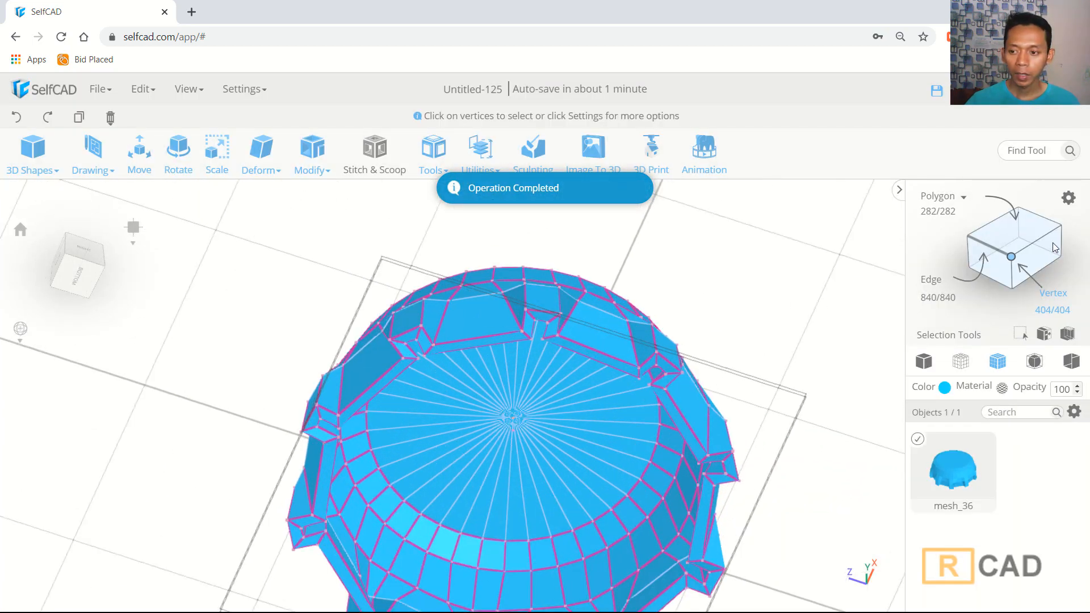
click(934, 212)
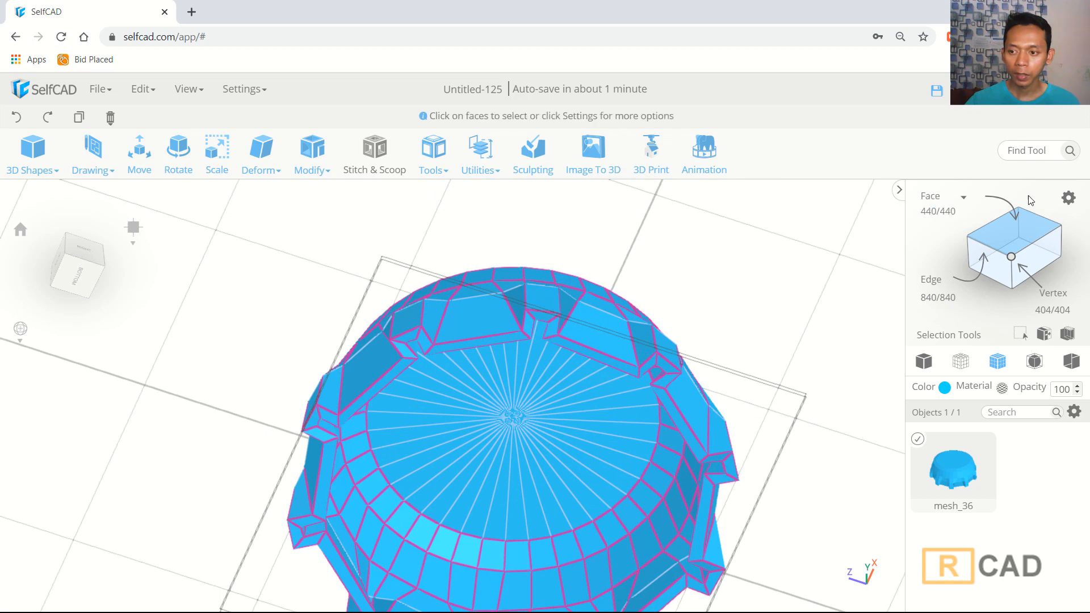
click(1068, 198)
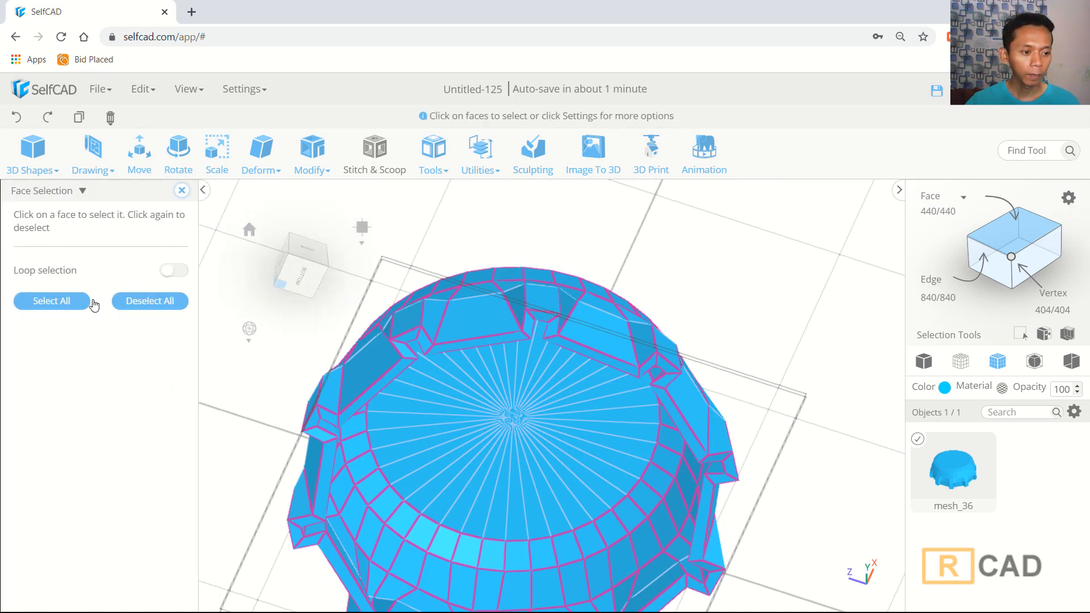
scroll(391, 301, up, 3)
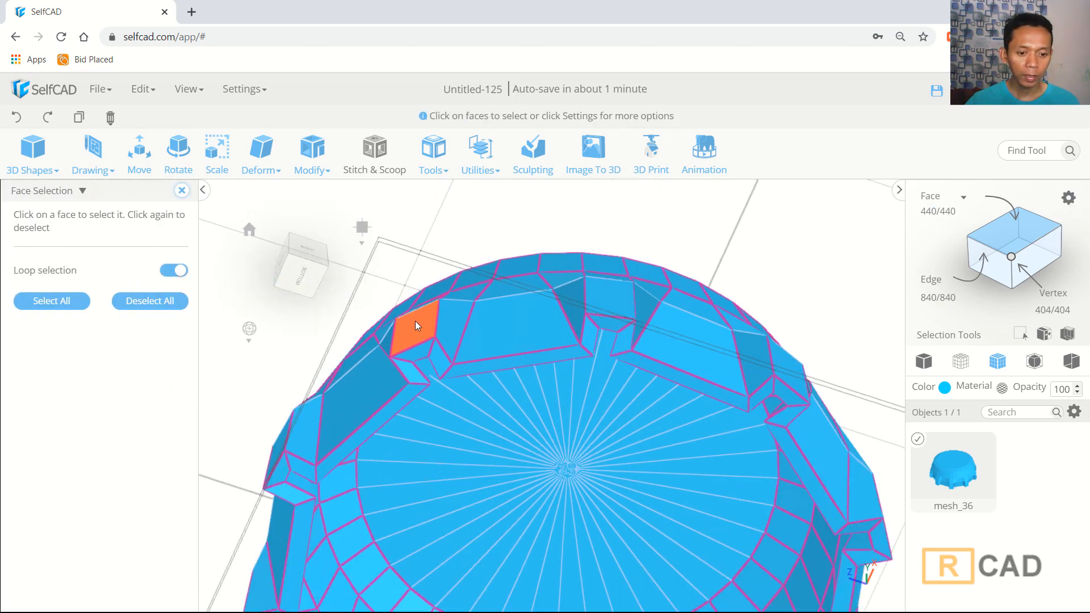
click(482, 366)
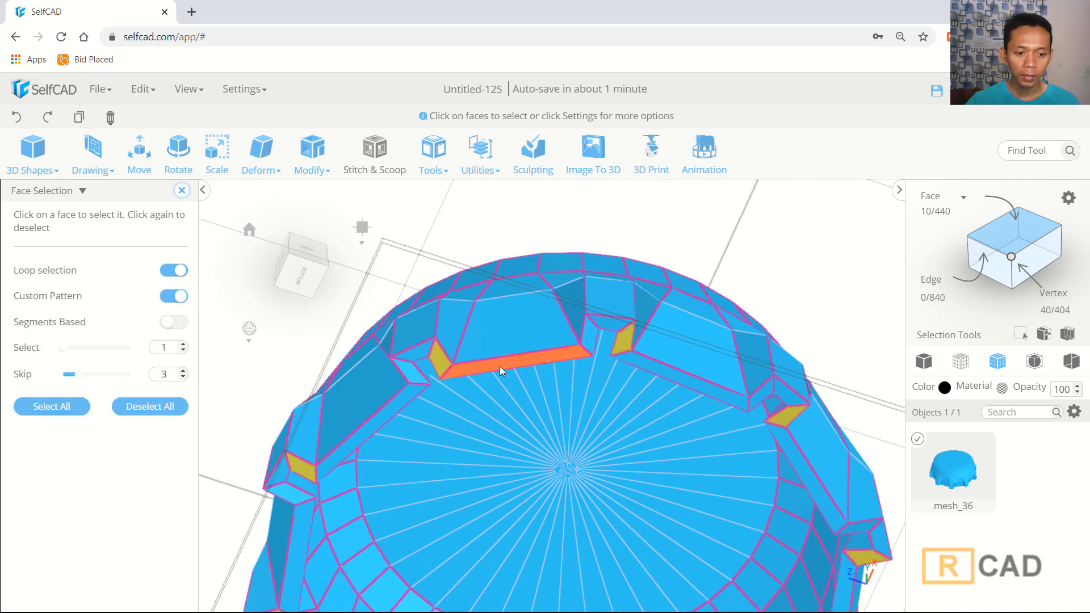
click(182, 378)
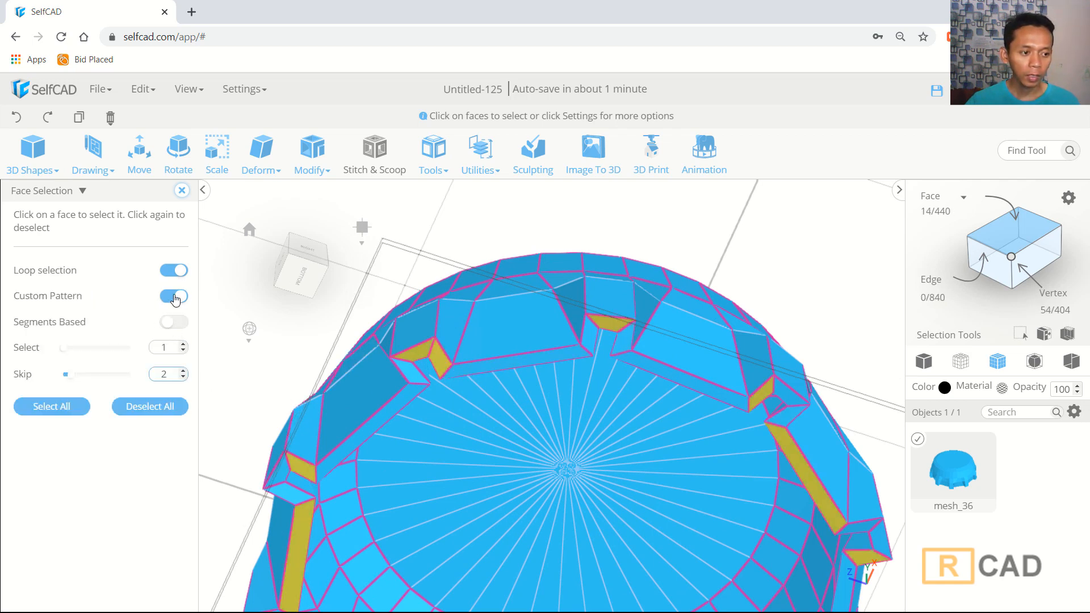
click(174, 296)
scroll(256, 298, down, 2)
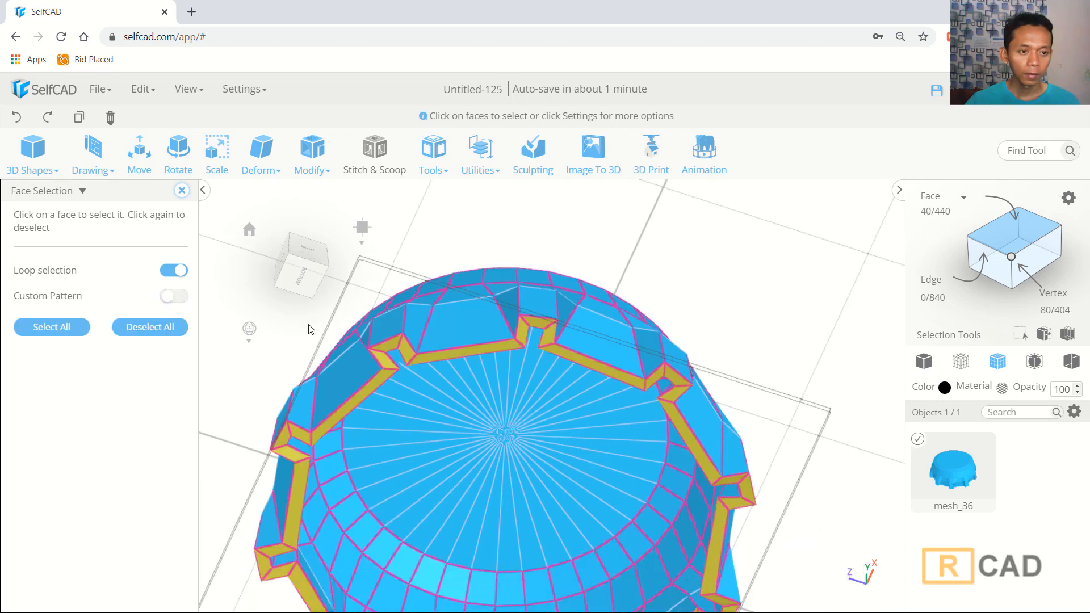
- Inset the selected rim face loop by an amount of 1
click(312, 152)
click(325, 220)
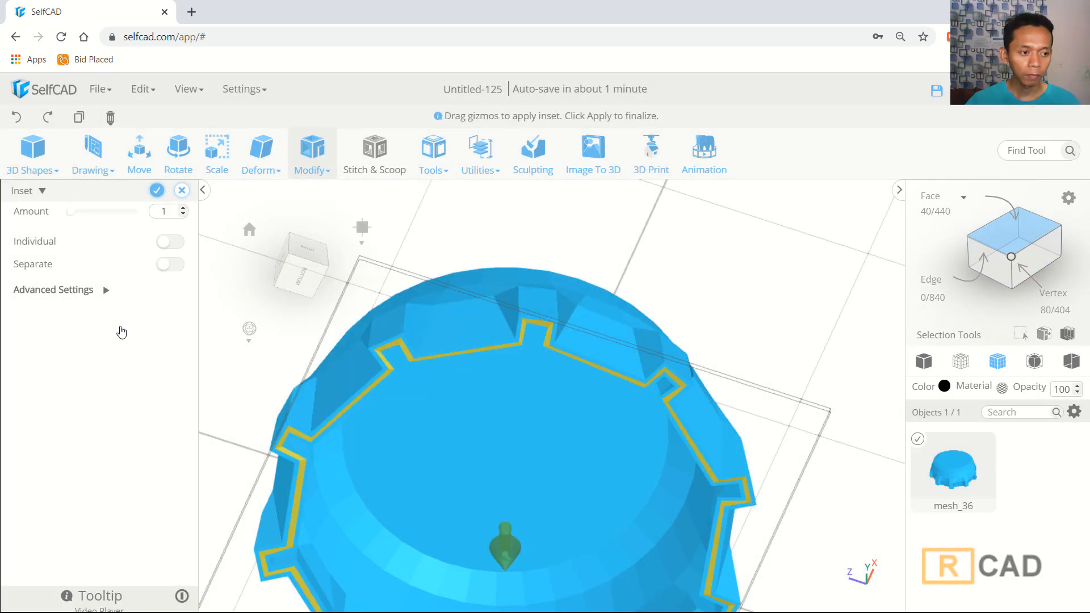
click(156, 192)
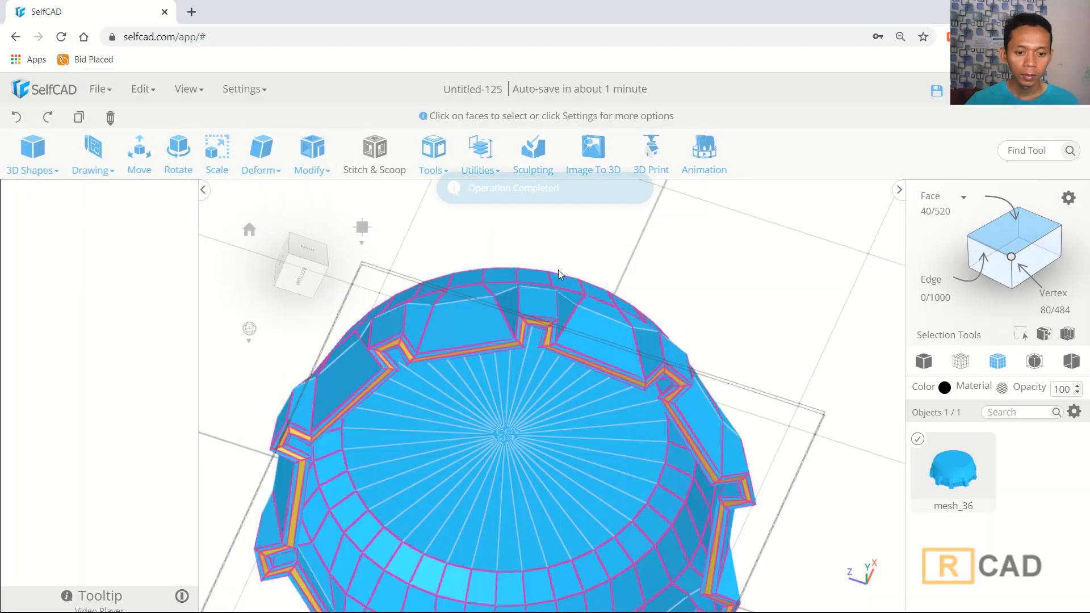
- Smooth the whole cap with Round Object at smoothness 4
drag(697, 289, 785, 398)
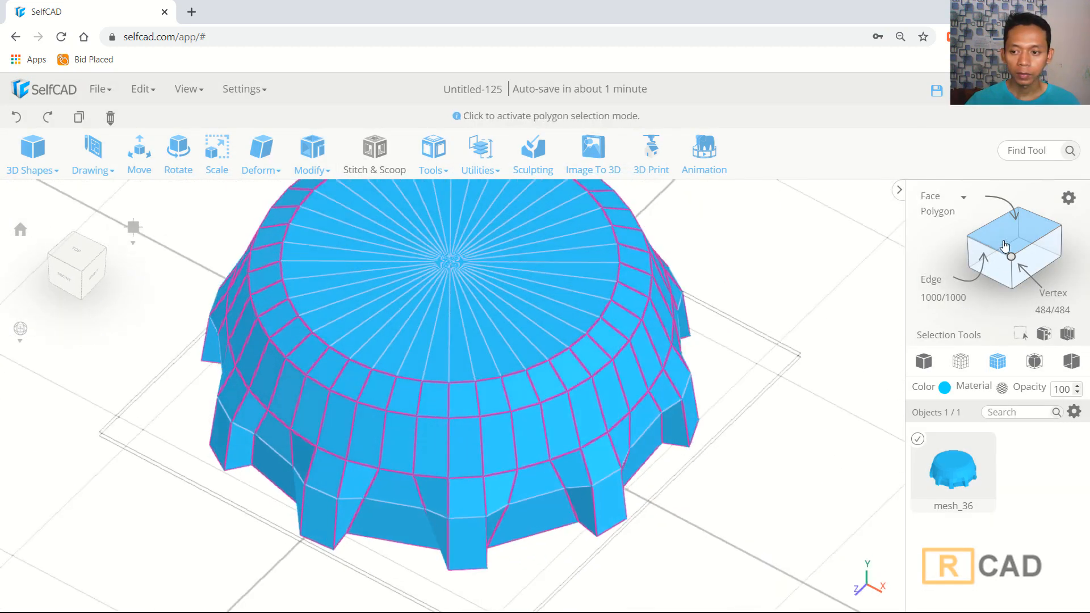
scroll(722, 396, down, 3)
click(314, 165)
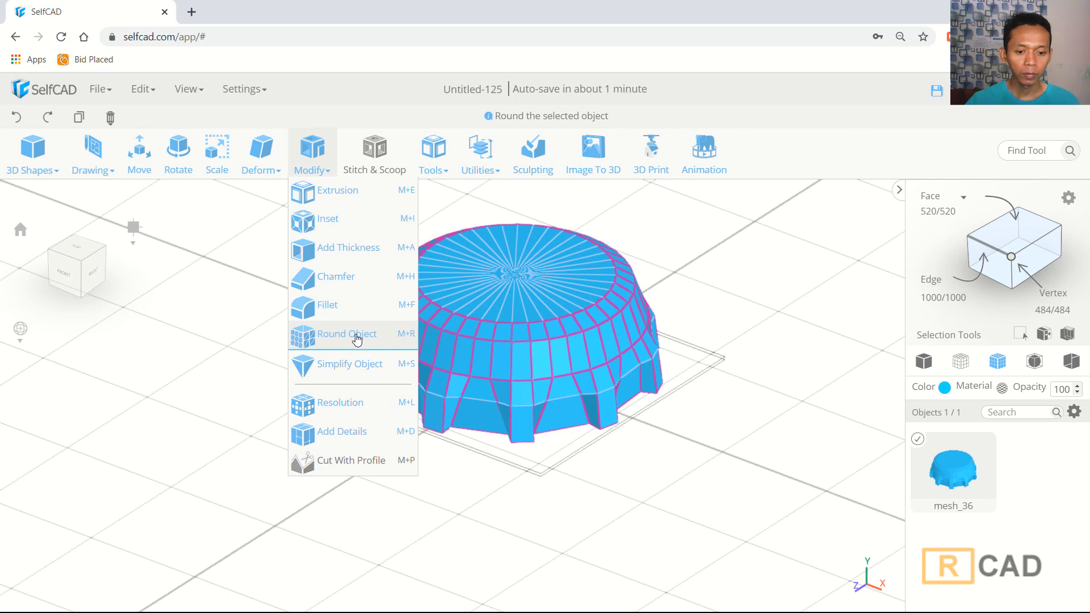
click(357, 336)
click(122, 274)
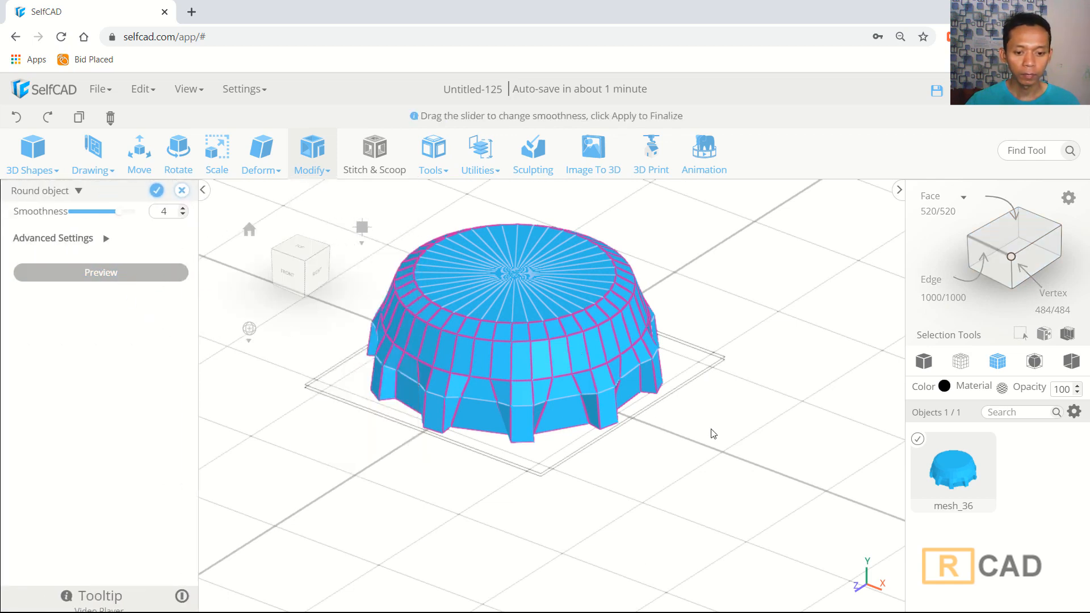
mouse_move(742, 429)
mouse_down()
mouse_move(693, 495)
mouse_move(706, 470)
mouse_move(745, 445)
mouse_up()
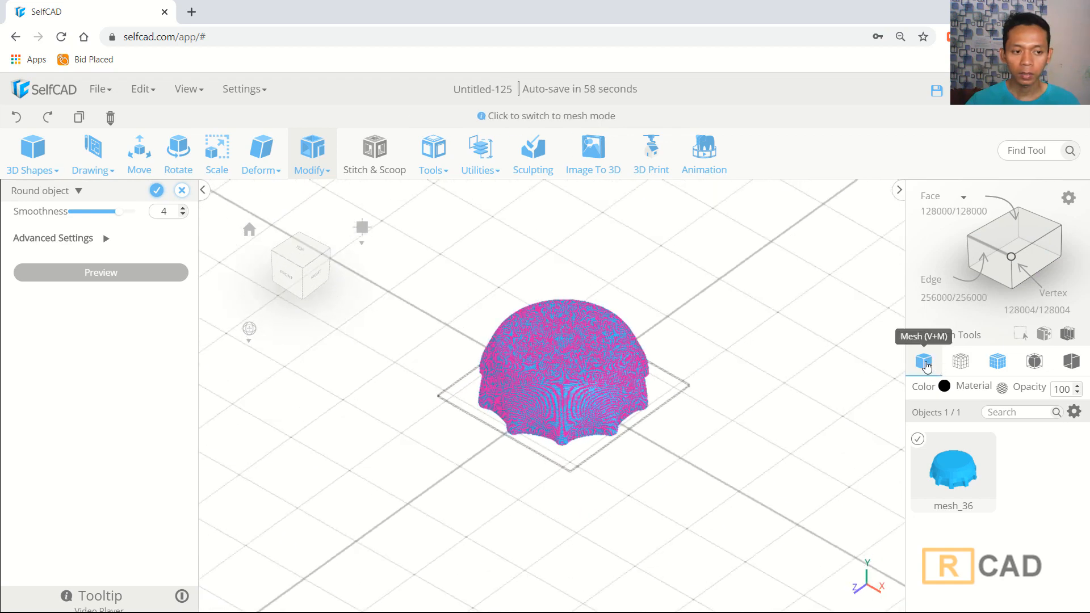
click(924, 361)
click(157, 191)
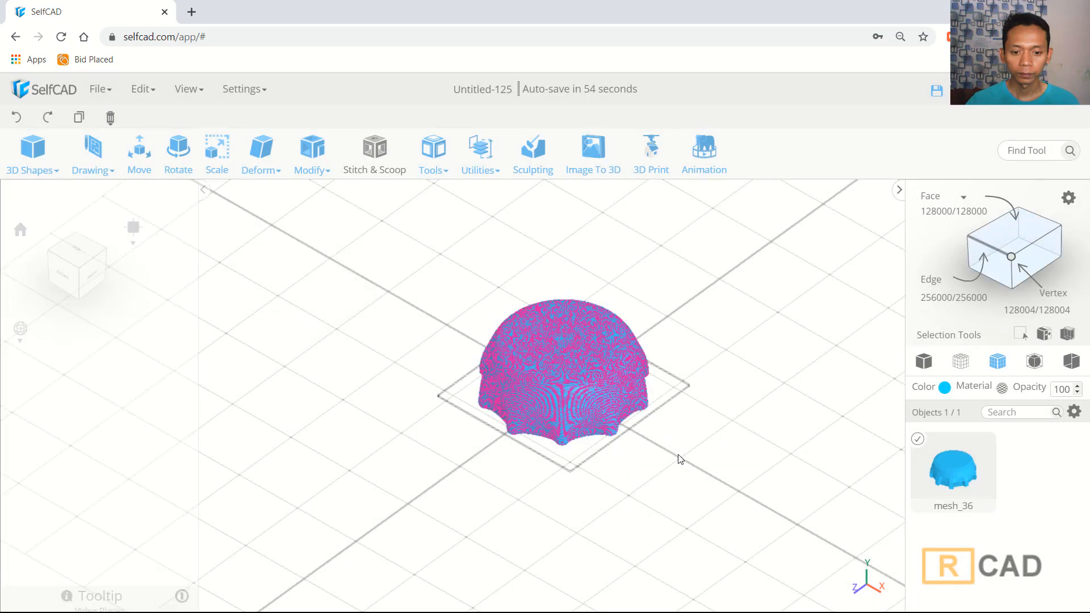
- Inspect the smoothed bottle cap in solid mesh view from several angles
click(923, 368)
right_drag(696, 448, 795, 404)
scroll(706, 453, down, 5)
scroll(698, 451, up, 5)
scroll(698, 451, up, 3)
middle_drag(795, 401, 748, 441)
right_drag(748, 442, 757, 427)
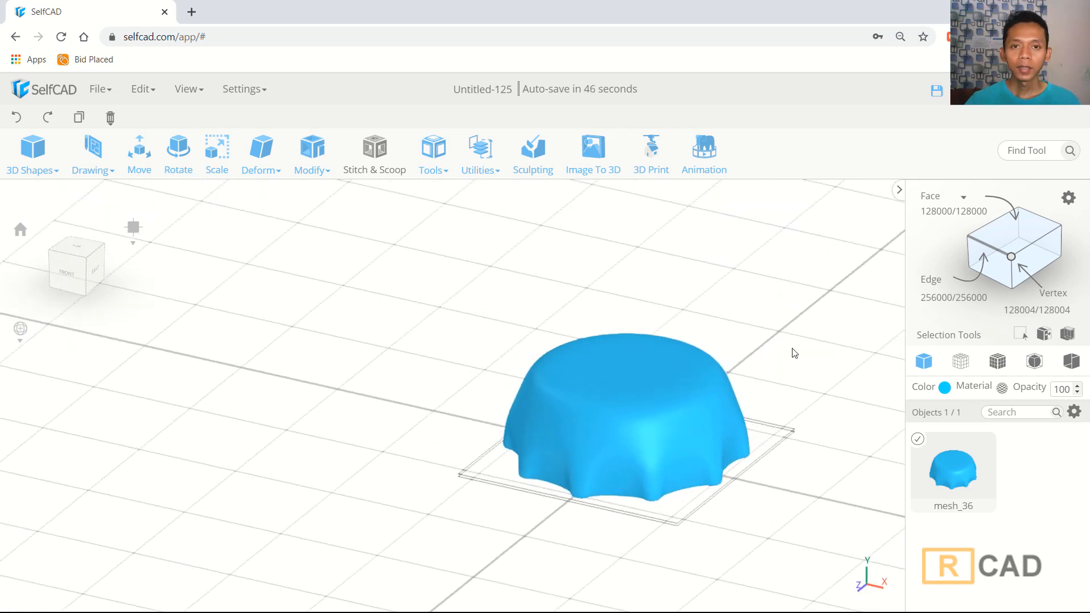